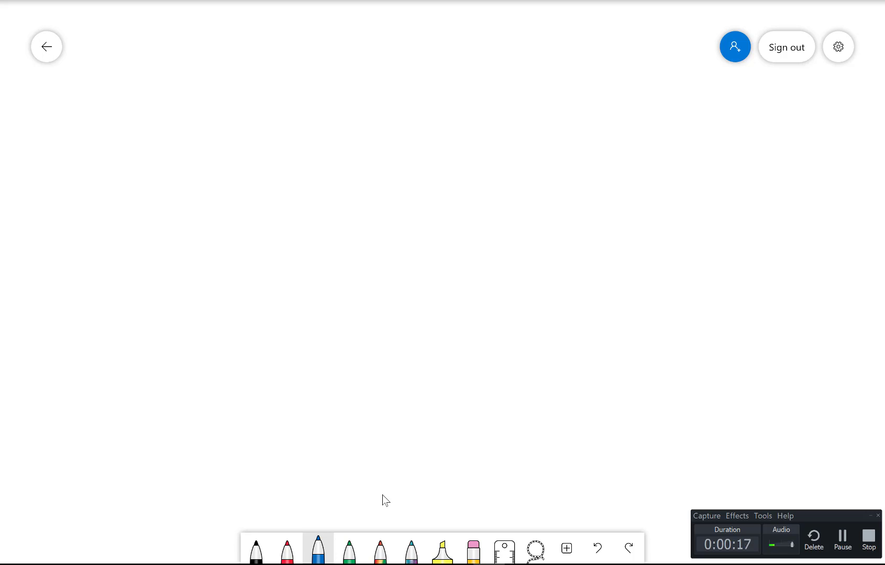
Handwrite ① H₀: σc² = σDc² in blue pen.
mouse_move(91, 26)
mouse_down()
mouse_move(93, 46)
mouse_move(113, 32)
mouse_move(88, 22)
mouse_move(127, 44)
mouse_up()
drag(140, 12, 141, 44)
drag(125, 35, 158, 38)
click(165, 23)
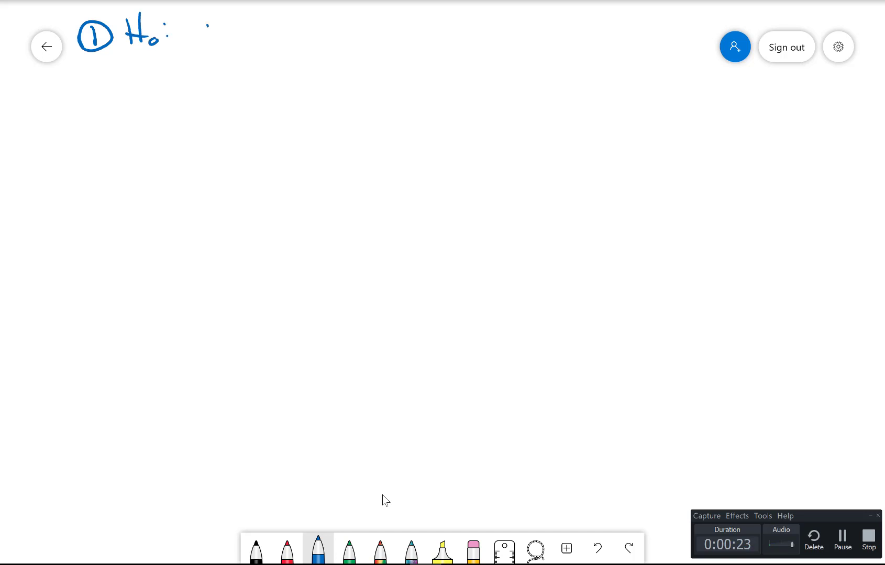
mouse_move(207, 24)
mouse_down()
mouse_move(194, 26)
mouse_move(225, 22)
mouse_move(209, 46)
mouse_move(244, 32)
mouse_up()
mouse_move(233, 38)
mouse_down()
mouse_move(289, 23)
mouse_move(264, 37)
mouse_move(288, 23)
mouse_move(296, 47)
mouse_up()
mouse_move(301, 40)
mouse_down()
mouse_move(292, 48)
mouse_move(302, 49)
mouse_up()
drag(300, 16, 316, 20)
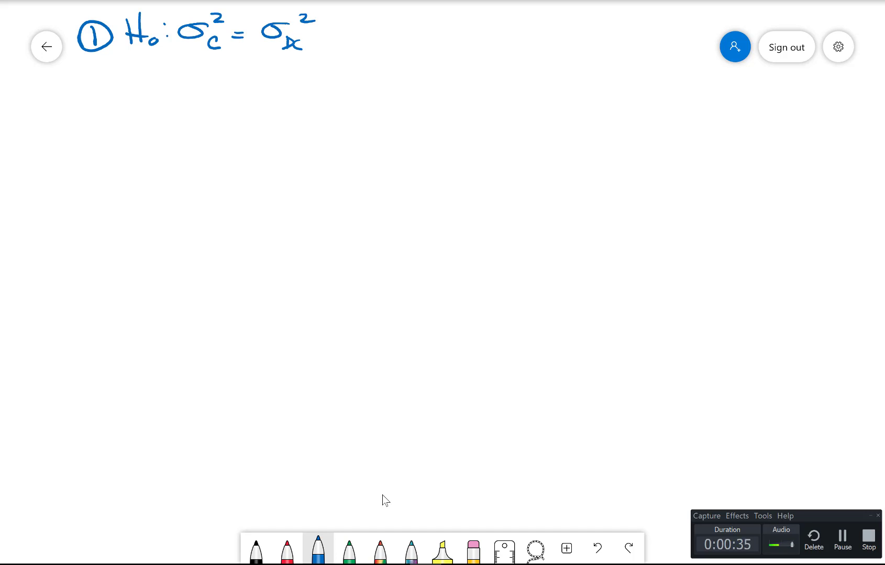
Add the ratio form σc²/σDc = 1 behind a divider, then begin the Hₐ label below.
mouse_move(398, 20)
mouse_down()
mouse_move(399, 28)
mouse_move(410, 19)
mouse_move(398, 37)
mouse_move(408, 38)
mouse_up()
mouse_move(355, 43)
mouse_down()
mouse_move(421, 48)
mouse_move(349, 65)
mouse_move(389, 59)
mouse_move(388, 80)
mouse_up()
click(388, 59)
mouse_move(410, 70)
mouse_down()
mouse_move(403, 77)
mouse_move(414, 80)
mouse_up()
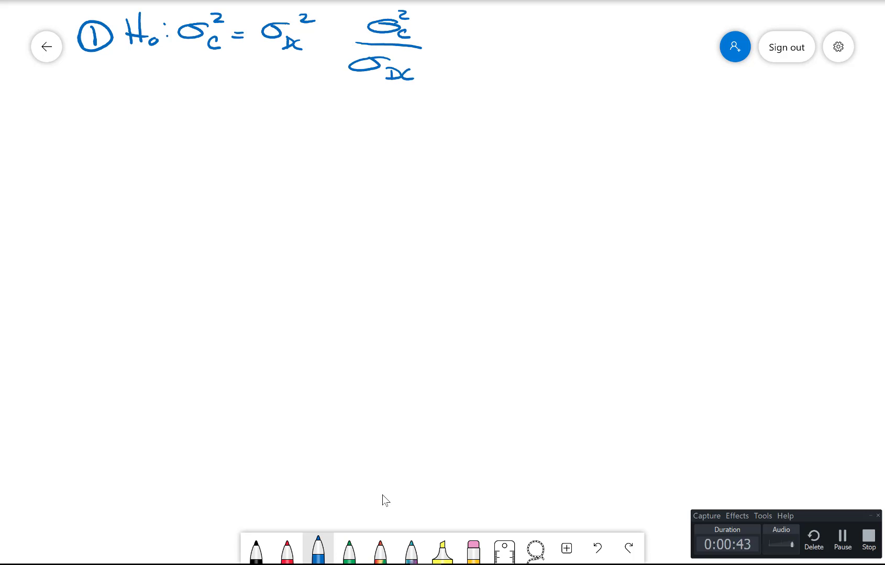
drag(432, 40, 446, 39)
drag(432, 48, 463, 47)
drag(331, 8, 335, 71)
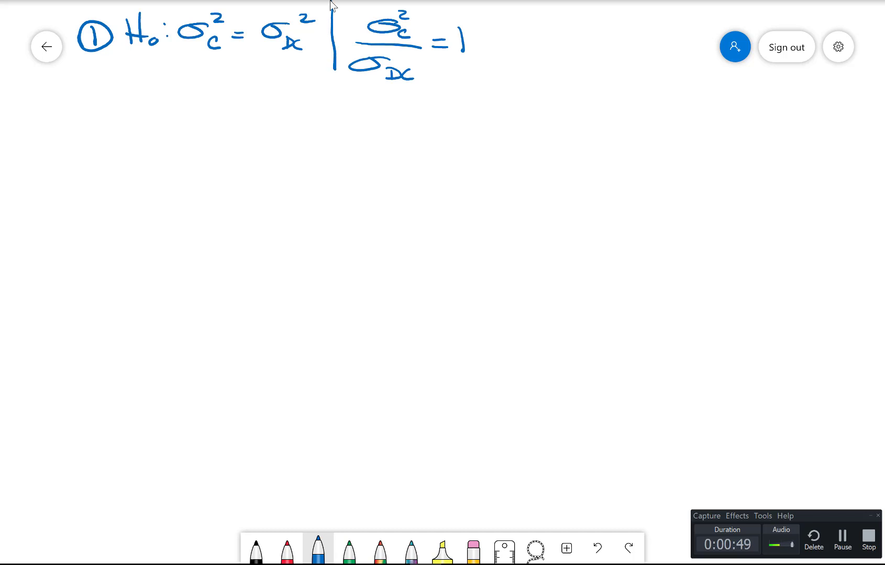
mouse_move(134, 79)
mouse_down()
mouse_move(134, 102)
mouse_move(146, 103)
mouse_move(144, 94)
mouse_up()
drag(159, 97, 157, 96)
Finish Hₐ: σc² ≠ σDc² and its ratio form σc²/σDc² ≠ 1 beside the extended divider.
click(169, 102)
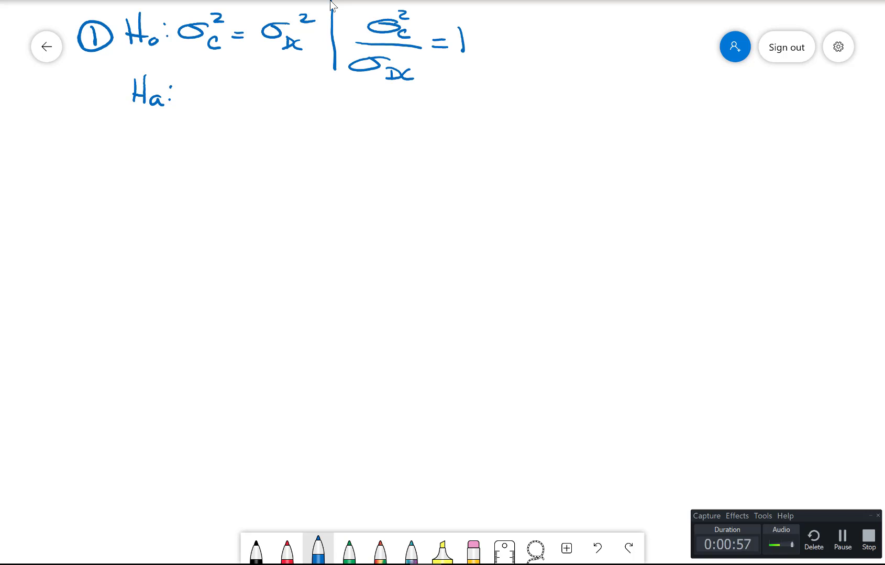
mouse_move(210, 88)
mouse_down()
mouse_move(194, 92)
mouse_move(242, 89)
mouse_move(212, 108)
mouse_move(223, 113)
mouse_move(248, 100)
mouse_up()
mouse_move(239, 108)
mouse_down()
mouse_move(283, 103)
mouse_move(283, 91)
mouse_move(296, 88)
mouse_move(295, 112)
mouse_move(306, 115)
mouse_up()
drag(333, 70, 341, 153)
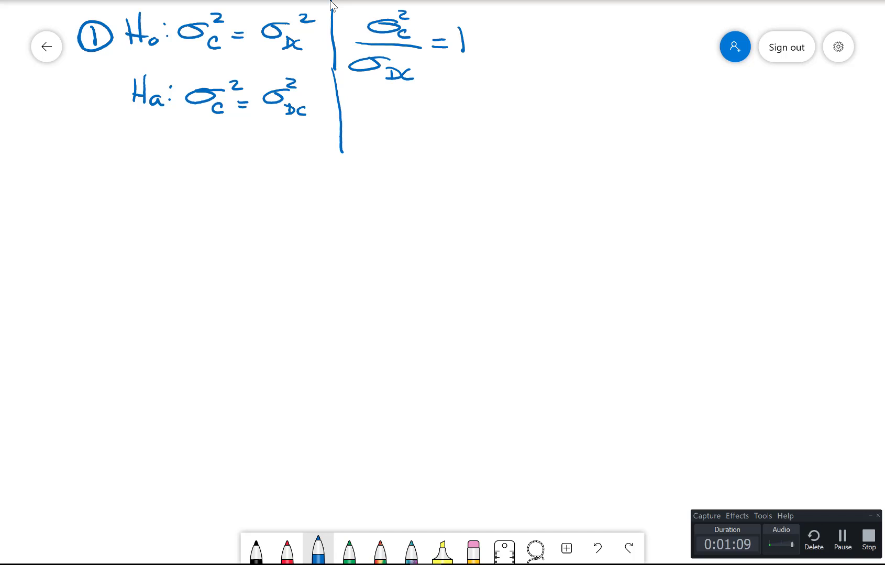
mouse_move(404, 95)
mouse_down()
mouse_move(385, 99)
mouse_move(416, 92)
mouse_move(401, 111)
mouse_move(418, 119)
mouse_move(367, 127)
mouse_move(387, 129)
mouse_up()
mouse_move(369, 124)
mouse_down()
mouse_move(384, 123)
mouse_move(394, 139)
mouse_move(401, 127)
mouse_move(390, 147)
mouse_move(412, 147)
mouse_up()
drag(432, 116, 446, 115)
mouse_move(432, 122)
mouse_down()
mouse_move(444, 103)
mouse_move(464, 132)
mouse_up()
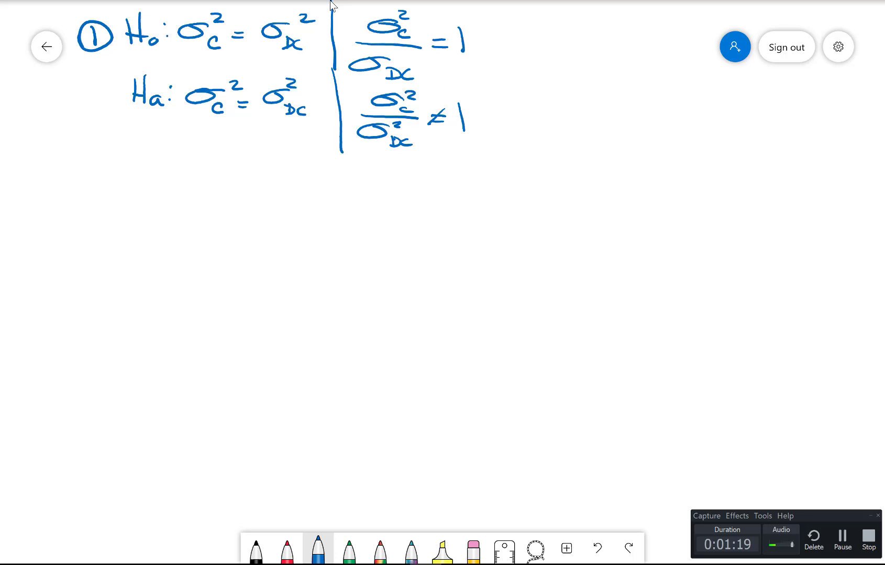
Write step ② with significance level α = .05.
mouse_move(102, 164)
mouse_down()
mouse_move(116, 175)
mouse_move(95, 154)
mouse_move(98, 184)
mouse_up()
mouse_move(178, 163)
mouse_down()
mouse_move(171, 179)
mouse_move(196, 169)
mouse_up()
drag(188, 176, 196, 175)
mouse_move(213, 179)
mouse_down()
mouse_move(230, 169)
mouse_move(241, 182)
mouse_move(256, 167)
mouse_up()
Write ③ Coke: n=36, x̄=0.81682 lb.
mouse_move(101, 213)
mouse_down()
mouse_move(107, 230)
mouse_move(79, 220)
mouse_move(97, 232)
mouse_up()
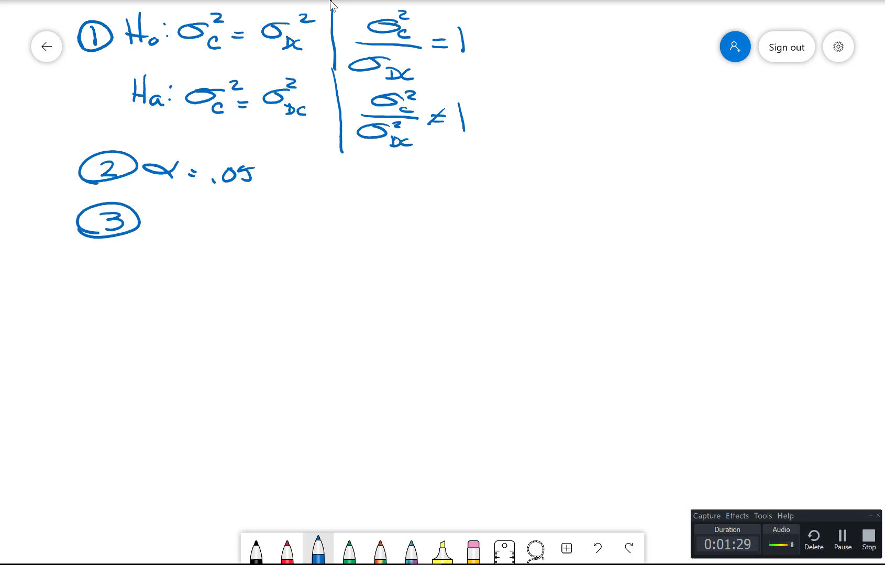
drag(171, 200, 172, 222)
mouse_move(184, 210)
mouse_down()
mouse_move(178, 218)
mouse_move(184, 211)
mouse_up()
mouse_move(193, 199)
mouse_down()
mouse_move(223, 221)
mouse_move(236, 207)
mouse_move(240, 221)
mouse_move(264, 208)
mouse_move(280, 220)
mouse_move(297, 215)
mouse_up()
click(240, 219)
mouse_move(308, 206)
mouse_down()
mouse_move(317, 208)
mouse_move(307, 218)
mouse_move(326, 212)
mouse_move(342, 222)
mouse_up()
mouse_move(358, 204)
mouse_down()
mouse_move(373, 214)
mouse_move(360, 215)
mouse_up()
drag(352, 195, 364, 194)
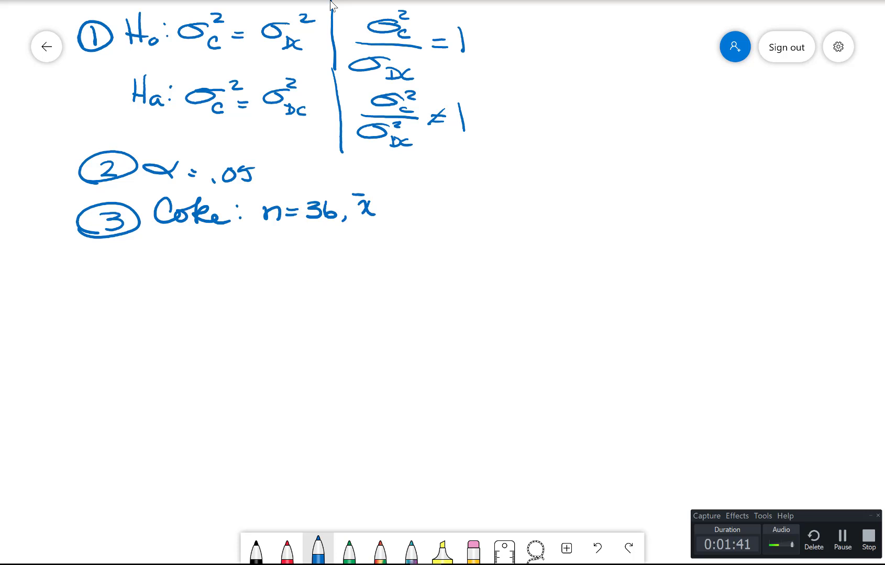
mouse_move(378, 205)
mouse_down()
mouse_move(410, 197)
mouse_move(403, 213)
mouse_move(409, 202)
mouse_move(436, 217)
mouse_move(434, 201)
mouse_move(450, 209)
mouse_move(479, 191)
mouse_up()
drag(486, 192, 497, 204)
drag(505, 204, 549, 195)
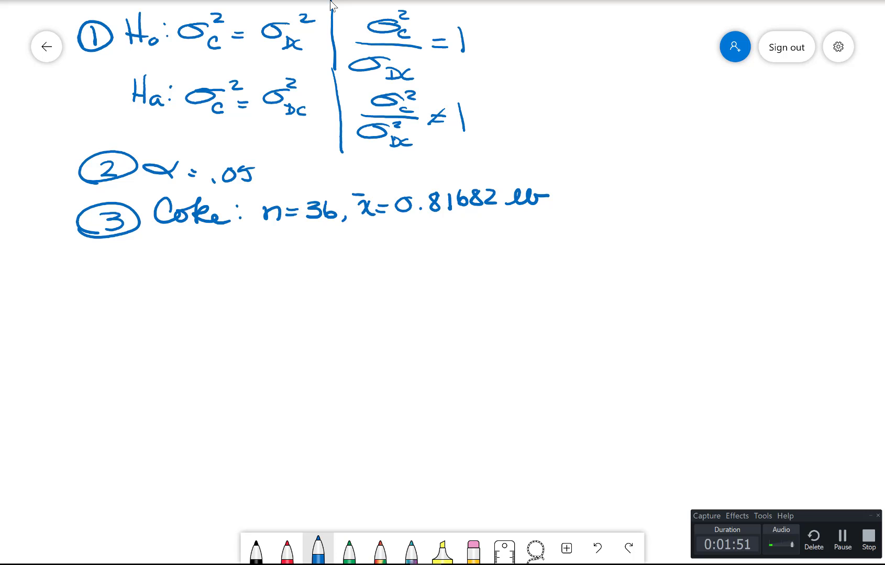
Add Coke's standard deviation s=0.00751 lb to the line.
mouse_move(575, 187)
mouse_down()
mouse_move(569, 205)
mouse_move(606, 188)
mouse_up()
mouse_move(592, 196)
mouse_down()
mouse_move(627, 182)
mouse_move(612, 187)
mouse_move(642, 183)
mouse_move(658, 195)
mouse_move(662, 185)
mouse_up()
click(631, 197)
mouse_move(665, 179)
mouse_down()
mouse_move(673, 177)
mouse_move(669, 191)
mouse_up()
drag(695, 176, 680, 193)
mouse_move(698, 176)
mouse_down()
mouse_move(698, 192)
mouse_move(718, 174)
mouse_move(746, 182)
mouse_up()
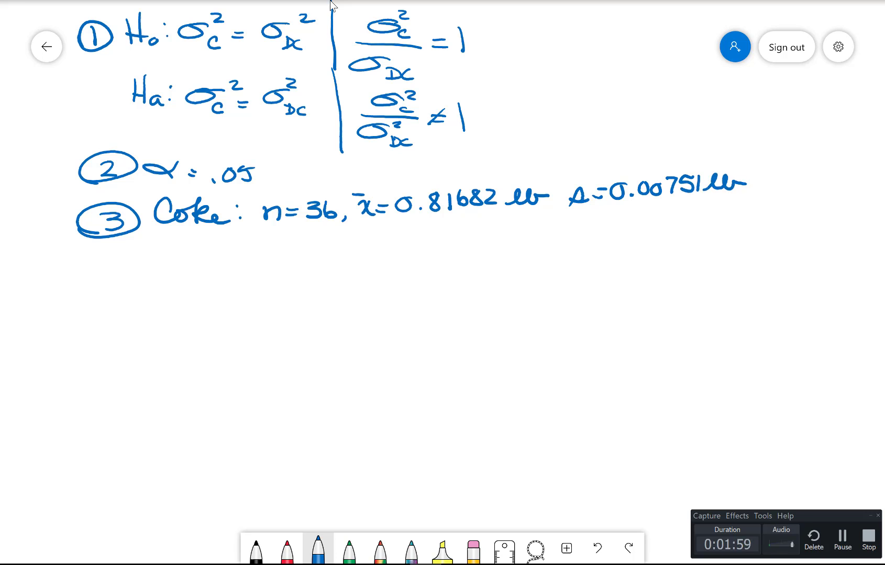
Below it, write DietCoke: n=36 and start x̄=.
drag(165, 242, 167, 261)
mouse_move(159, 238)
mouse_down()
mouse_move(184, 248)
mouse_move(153, 260)
mouse_up()
drag(168, 257, 212, 256)
mouse_move(210, 243)
mouse_down()
mouse_move(211, 258)
mouse_move(230, 244)
mouse_move(233, 259)
mouse_up()
drag(237, 246, 247, 260)
mouse_move(257, 240)
mouse_down()
mouse_move(255, 260)
mouse_move(316, 258)
mouse_move(312, 244)
mouse_move(306, 258)
mouse_move(327, 244)
mouse_move(325, 252)
mouse_up()
click(271, 247)
click(272, 258)
mouse_move(332, 241)
mouse_down()
mouse_move(340, 239)
mouse_move(330, 256)
mouse_move(350, 251)
mouse_move(369, 262)
mouse_move(396, 251)
mouse_up()
mouse_move(398, 238)
mouse_down()
mouse_move(385, 251)
mouse_move(393, 224)
mouse_move(412, 244)
mouse_up()
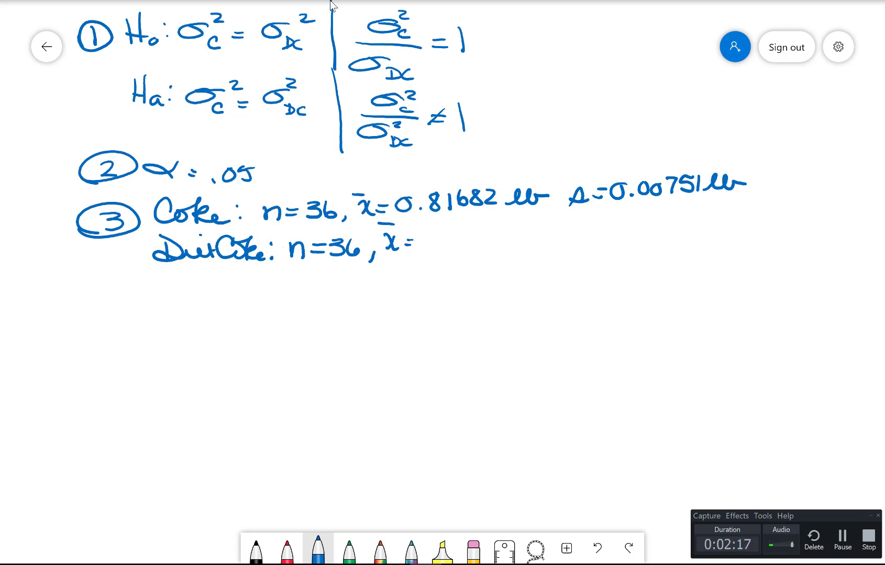
Complete the DietCoke line with x̄ = 0.78479 lb and s = 0.00439 lb.
mouse_move(425, 233)
mouse_down()
mouse_move(450, 251)
mouse_move(454, 236)
mouse_move(484, 241)
mouse_move(475, 250)
mouse_up()
click(439, 248)
drag(483, 231, 492, 246)
mouse_move(509, 229)
mouse_down()
mouse_move(507, 249)
mouse_move(543, 231)
mouse_move(557, 231)
mouse_move(559, 250)
mouse_up()
drag(556, 206, 553, 214)
drag(585, 242, 664, 221)
mouse_move(681, 219)
mouse_down()
mouse_move(674, 229)
mouse_move(681, 219)
mouse_up()
mouse_move(699, 209)
mouse_down()
mouse_move(692, 220)
mouse_move(706, 217)
mouse_up()
mouse_move(701, 212)
mouse_down()
mouse_move(716, 228)
mouse_move(733, 215)
mouse_move(731, 228)
mouse_move(775, 215)
mouse_up()
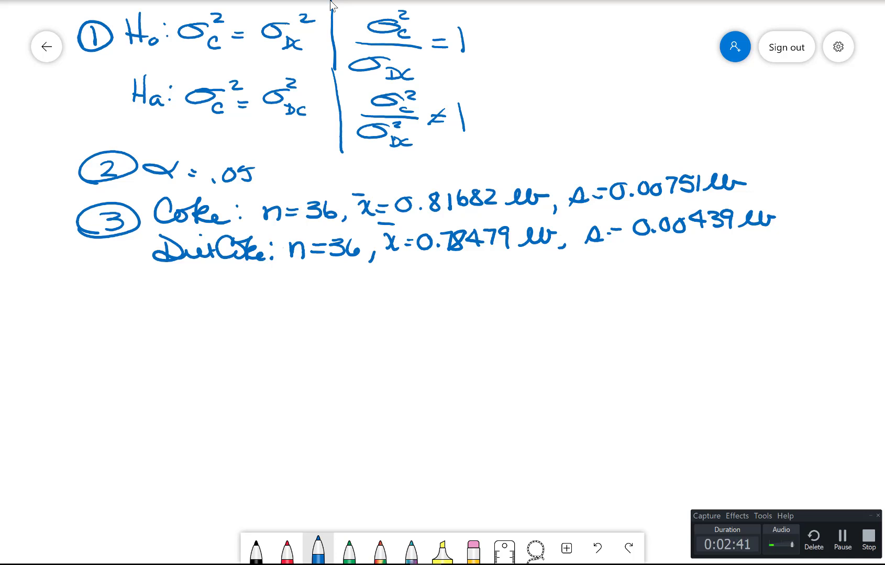
Tag the Coke line as sample 1 and the Diet Coke line as sample 2 with arrows.
mouse_move(768, 181)
mouse_down()
mouse_move(826, 177)
mouse_move(785, 190)
mouse_up()
mouse_move(818, 160)
mouse_down()
mouse_move(820, 172)
mouse_move(803, 177)
mouse_up()
mouse_move(785, 216)
mouse_down()
mouse_move(823, 214)
mouse_move(788, 219)
mouse_move(799, 223)
mouse_move(842, 209)
mouse_up()
mouse_move(841, 213)
mouse_down()
mouse_move(814, 208)
mouse_move(836, 213)
mouse_up()
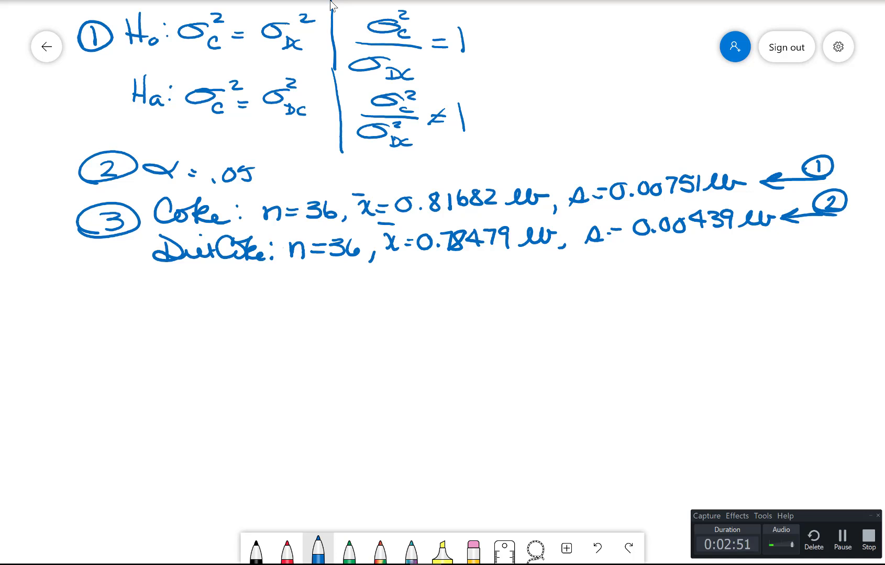
Write step ④ F-test with the formula F = s₁²/s₂².
mouse_move(112, 294)
mouse_down()
mouse_move(121, 309)
mouse_move(111, 313)
mouse_up()
mouse_move(105, 325)
mouse_down()
mouse_move(84, 309)
mouse_move(134, 296)
mouse_move(169, 311)
mouse_move(191, 287)
mouse_move(183, 298)
mouse_move(259, 302)
mouse_move(272, 288)
mouse_up()
drag(267, 301, 282, 298)
drag(222, 295, 231, 294)
mouse_move(322, 282)
mouse_down()
mouse_move(323, 301)
mouse_move(341, 281)
mouse_up()
drag(325, 291, 364, 289)
mouse_move(354, 296)
mouse_down()
mouse_move(413, 289)
mouse_move(421, 273)
mouse_move(430, 299)
mouse_move(401, 314)
mouse_move(421, 313)
mouse_move(426, 327)
mouse_up()
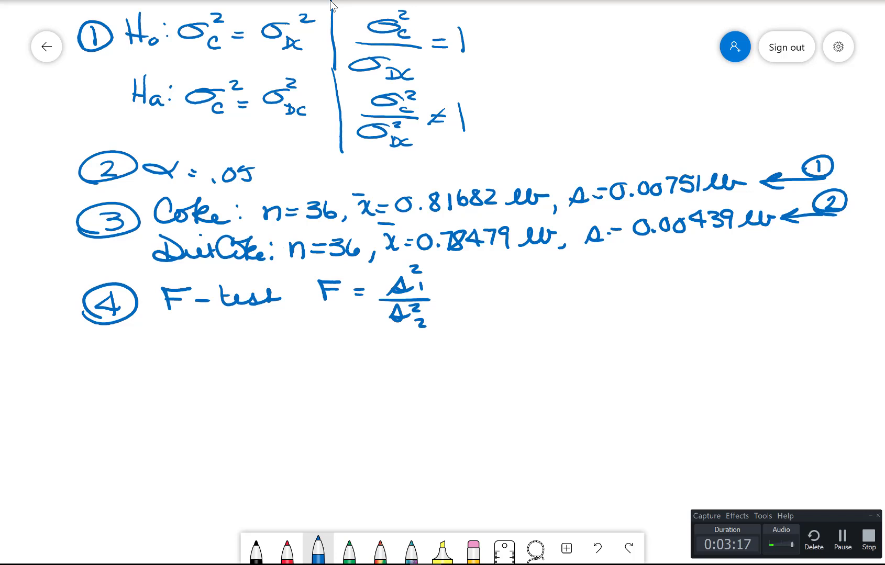
In StatCrunch, open Stat > Variance Stats > Two Sample > With Summary and dismiss the touch keyboard.
click(330, 561)
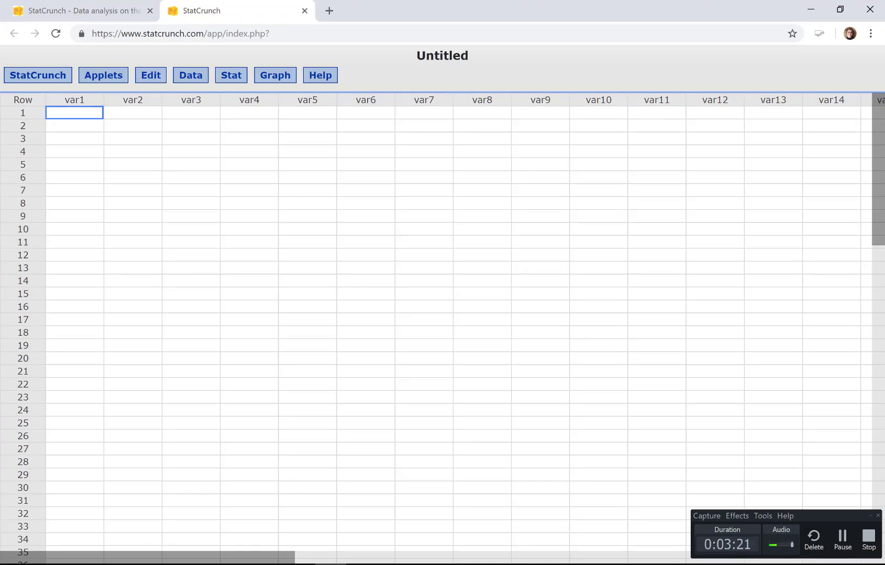
click(231, 75)
mouse_move(261, 173)
mouse_move(378, 189)
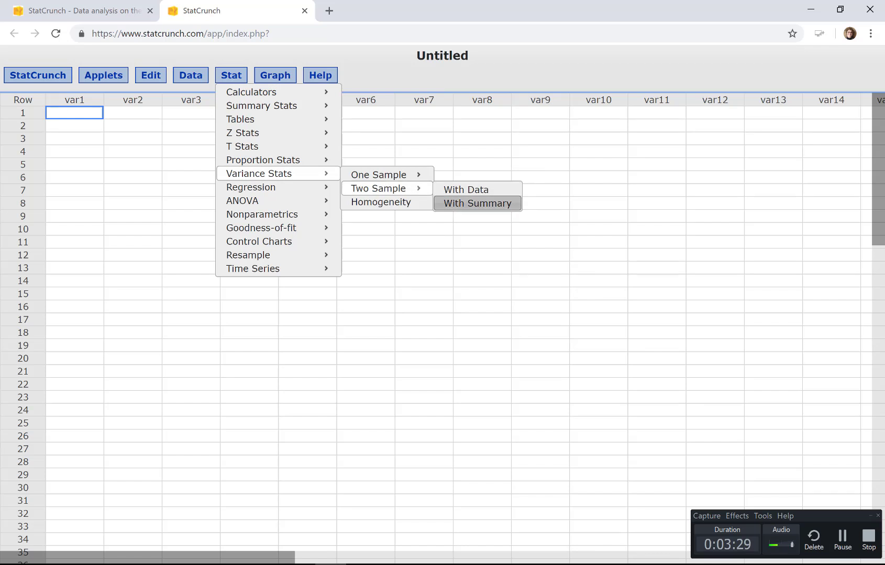
click(477, 203)
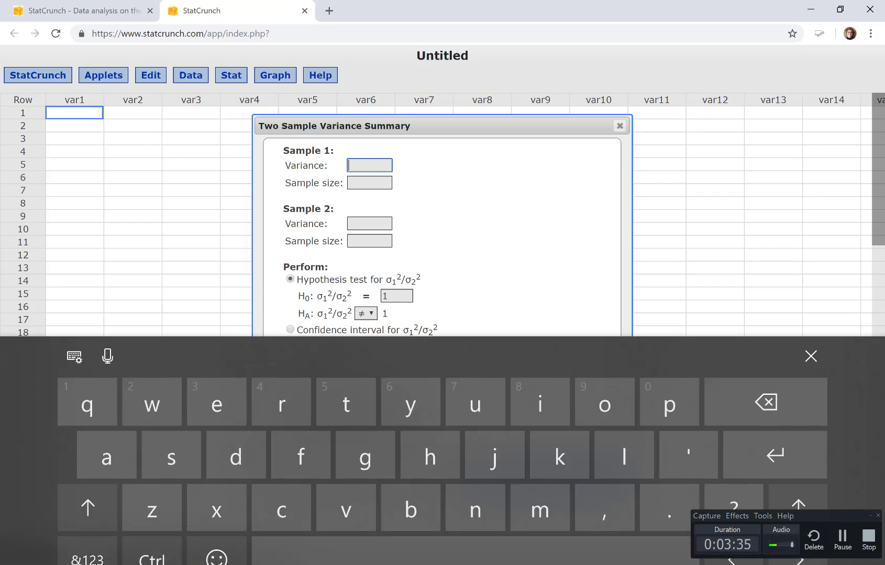
click(87, 558)
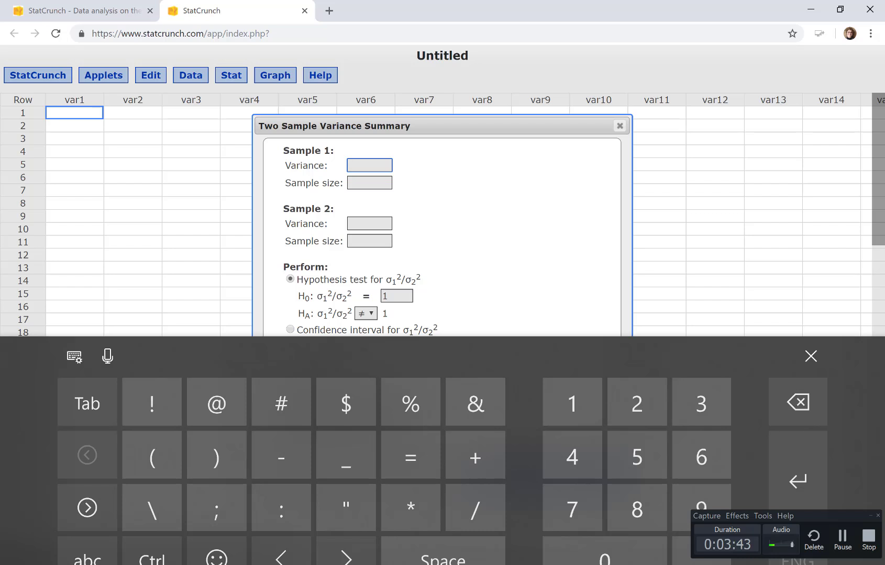
click(811, 356)
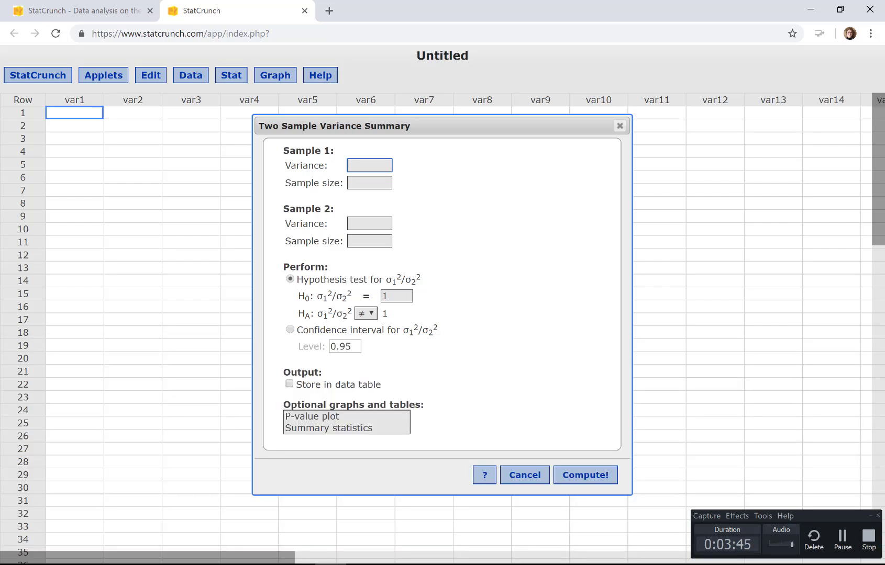
Square 0.00751 in Calculator and copy the Coke variance 0.0000564001.
key(alt+Tab)
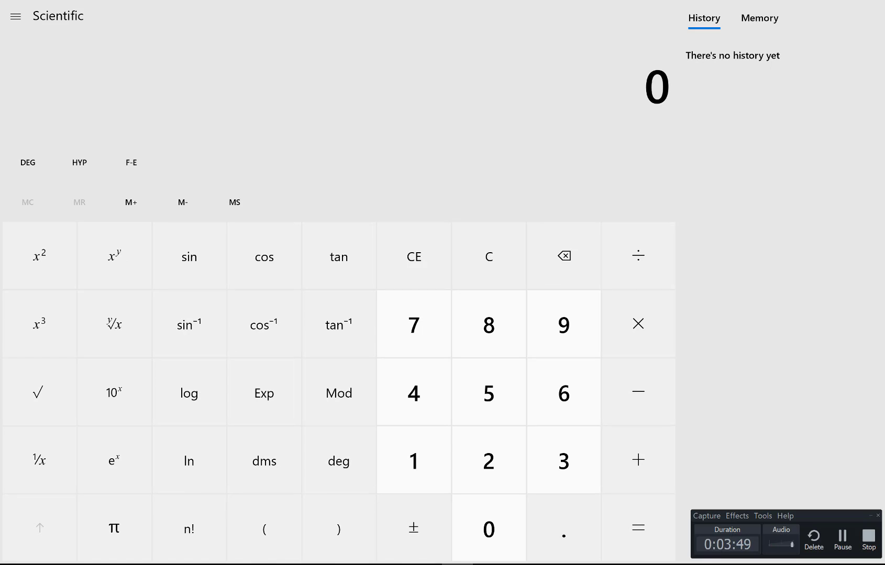
text(.00)
text(751)
text(q)
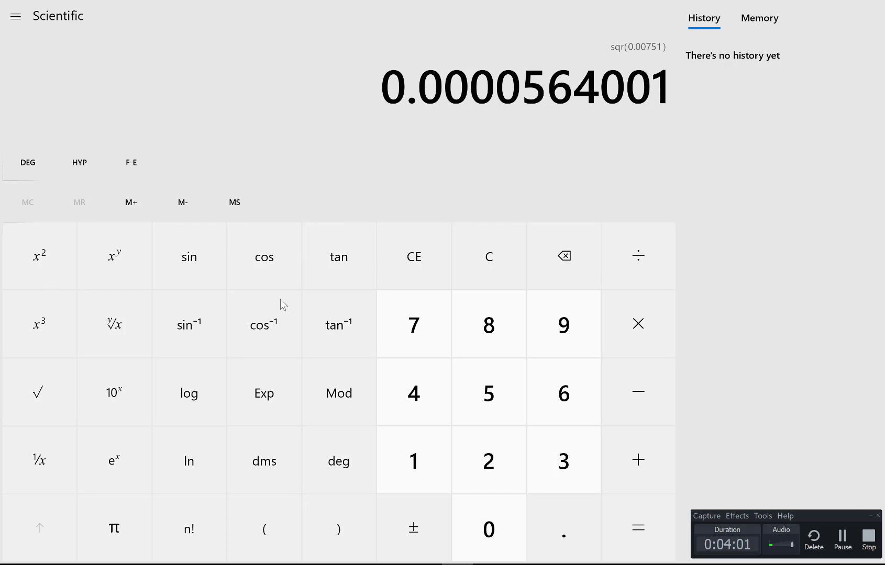
right_click(393, 89)
click(424, 107)
Paste 0.0000564001 as the Sample 1 variance and enter sample size 36.
key(alt+Tab)
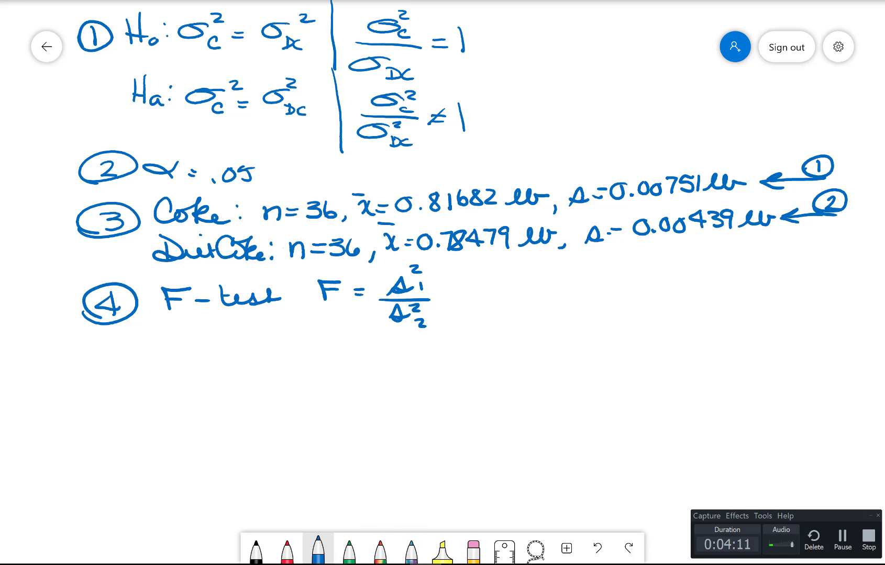
key(alt+Tab)
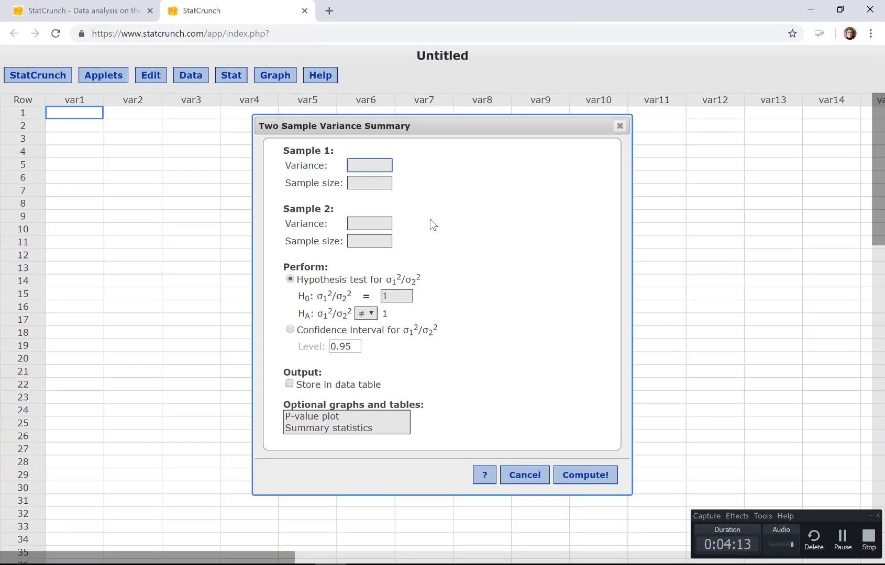
right_click(353, 164)
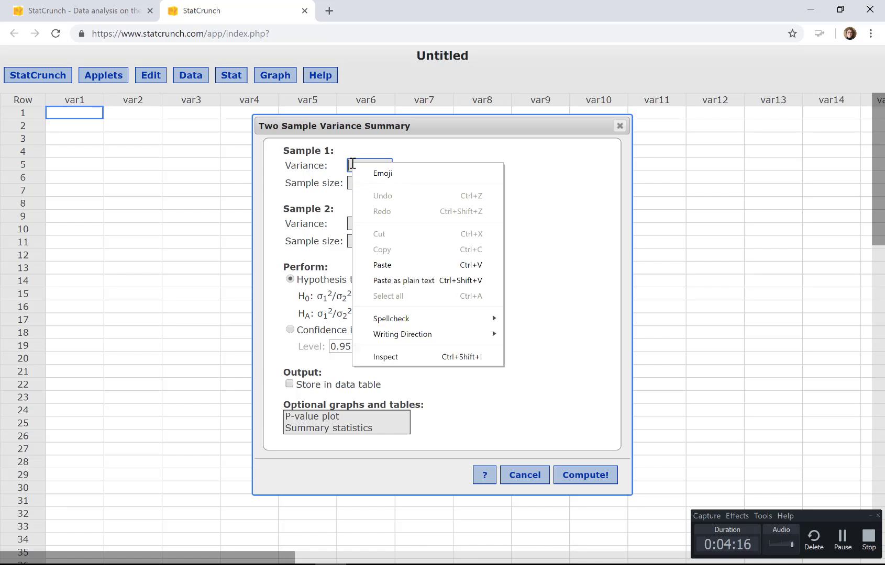
click(381, 265)
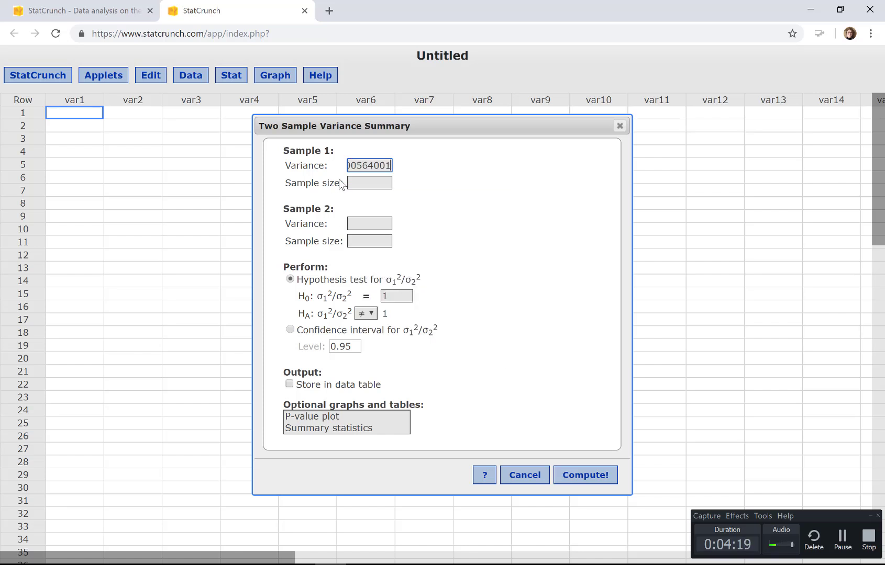
click(357, 183)
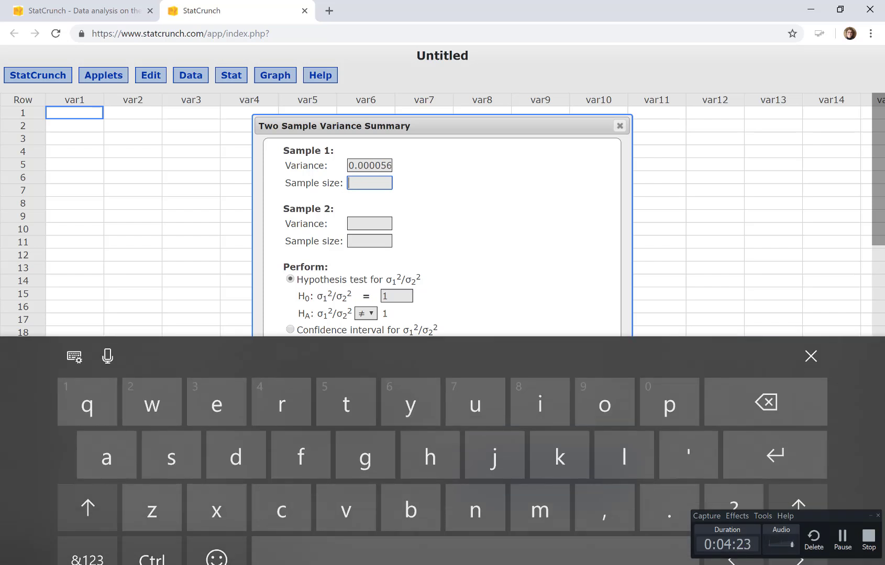
click(87, 557)
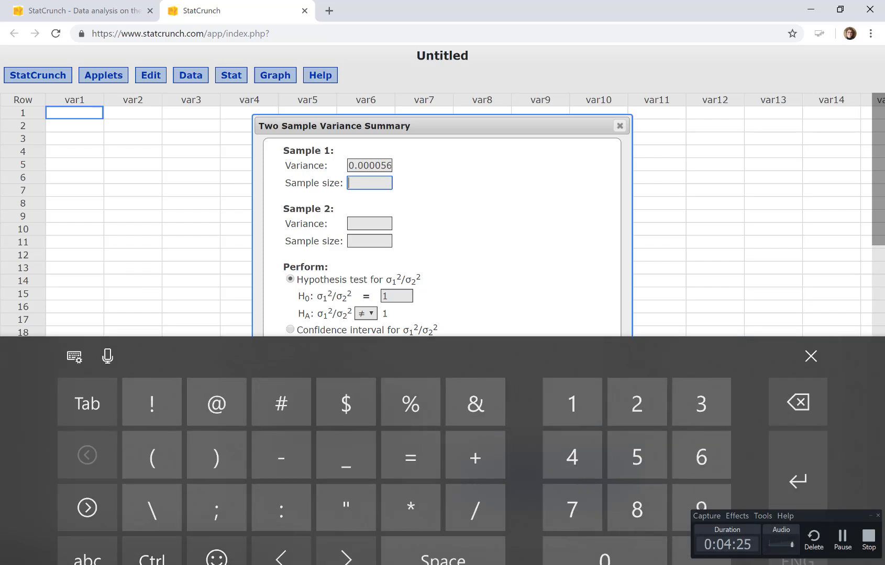
text(36)
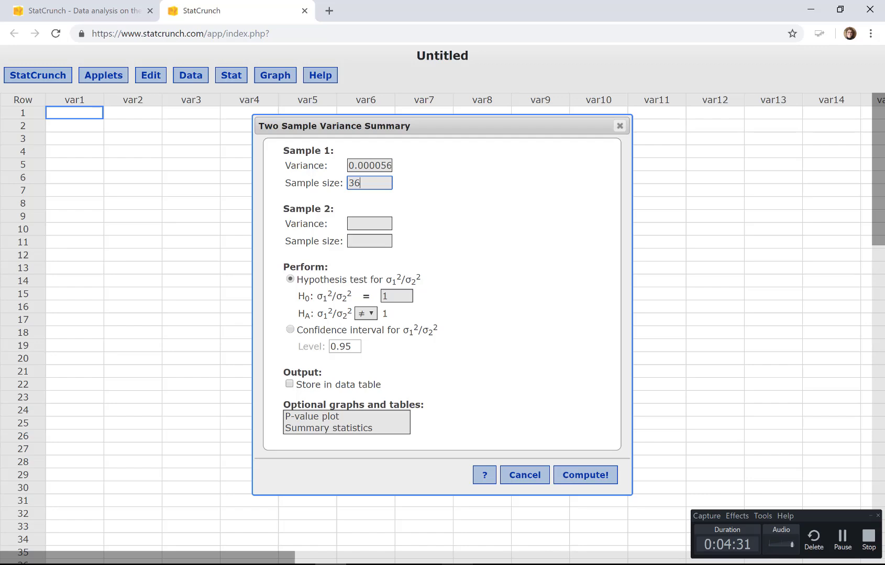
Square 0.00439 in Calculator, copy the Diet Coke variance 0.0000192721, and return to StatCrunch.
key(alt+Tab)
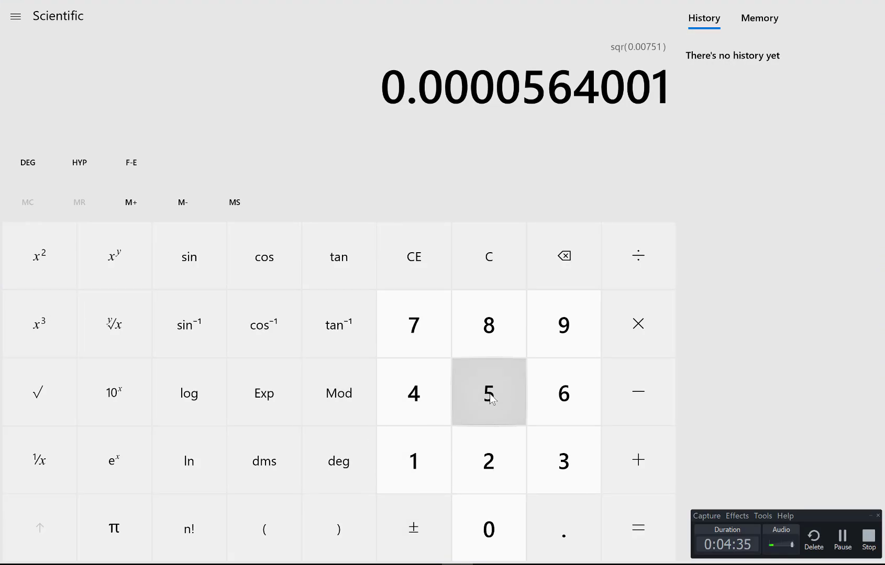
key(period)
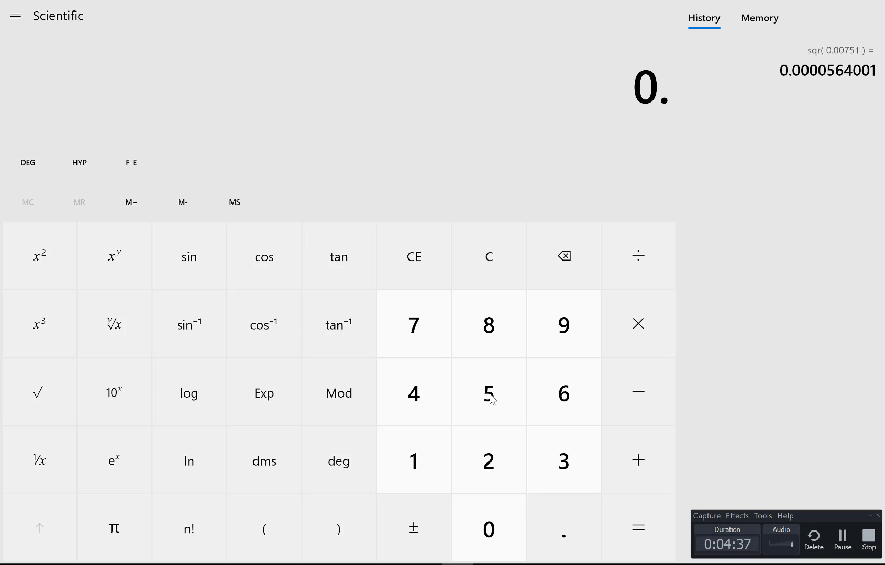
text(004)
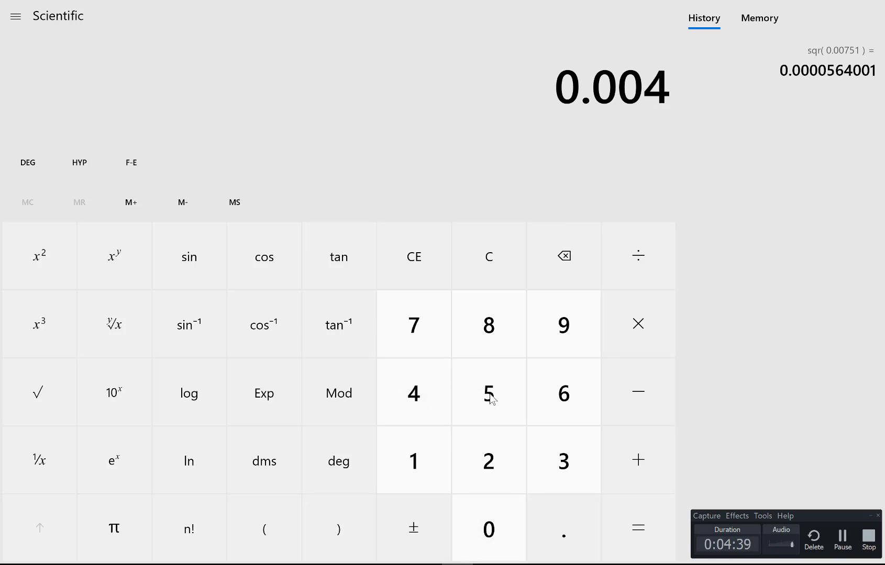
text(39)
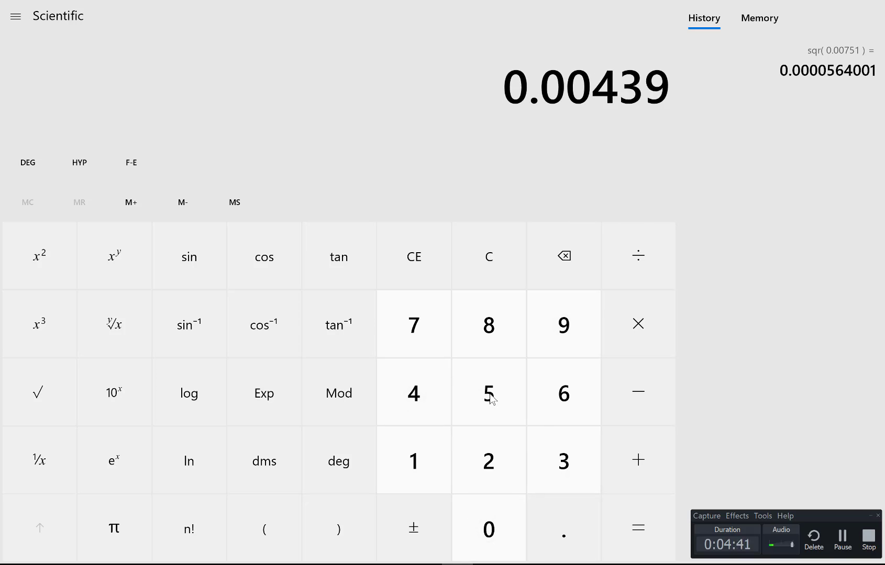
text(q)
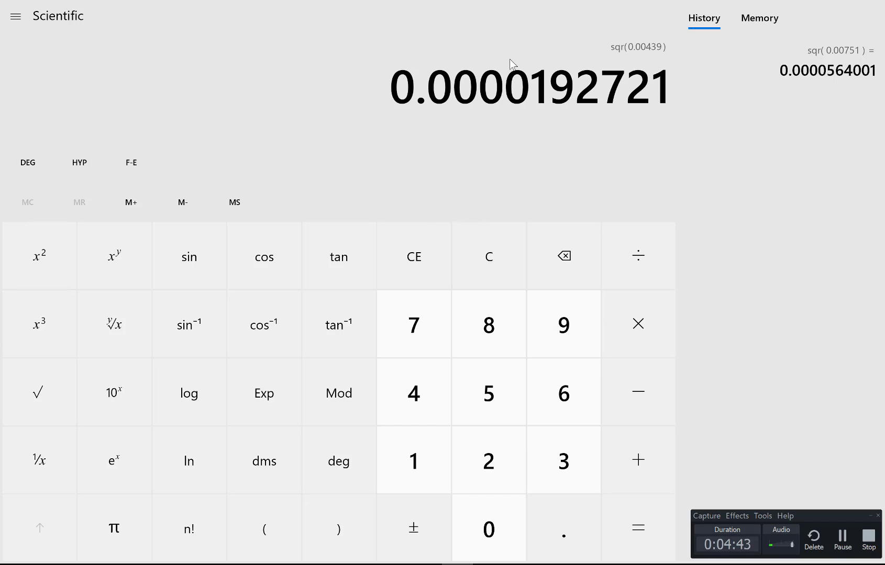
right_click(507, 88)
click(530, 96)
key(alt+Tab)
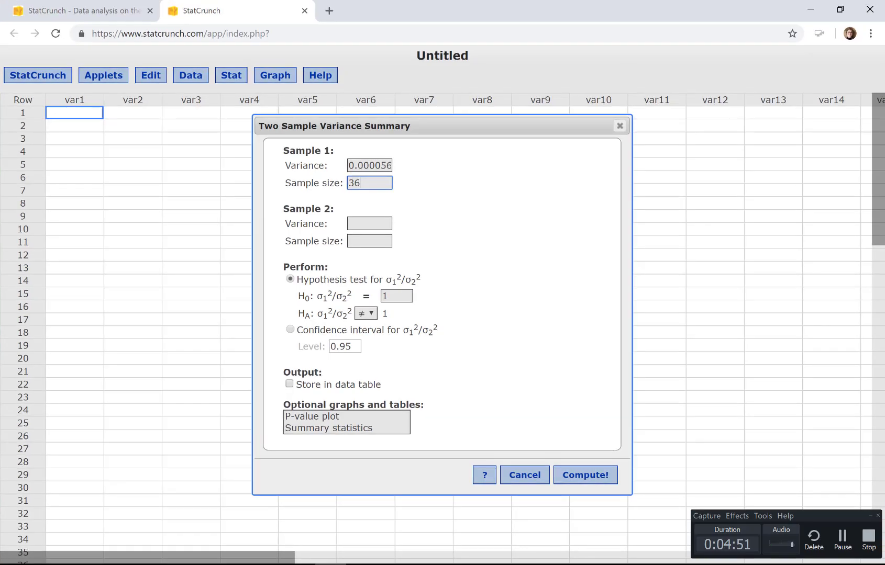
Give Sample 2 variance 0.0000192721 and size 36, then compute the F-test (F = 2.9265155, P = 0.002).
right_click(354, 224)
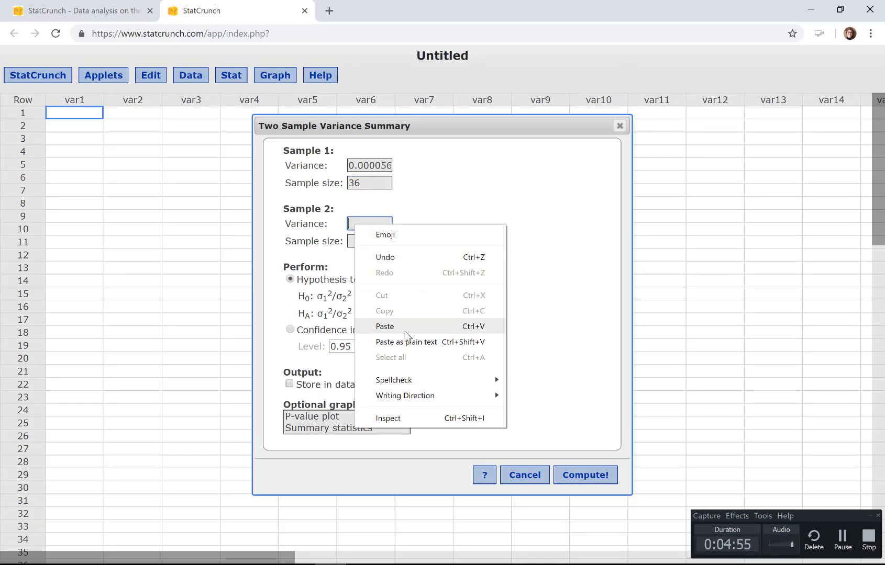
click(402, 329)
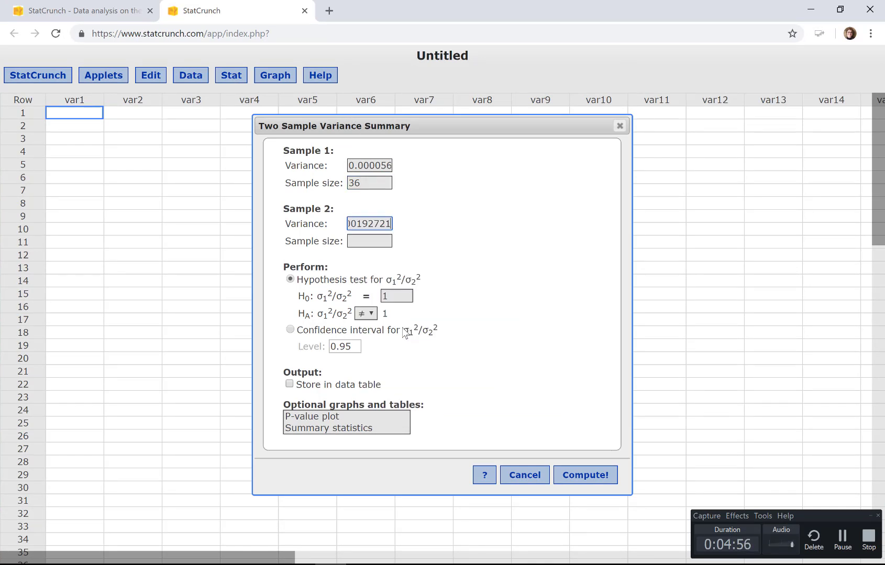
click(358, 242)
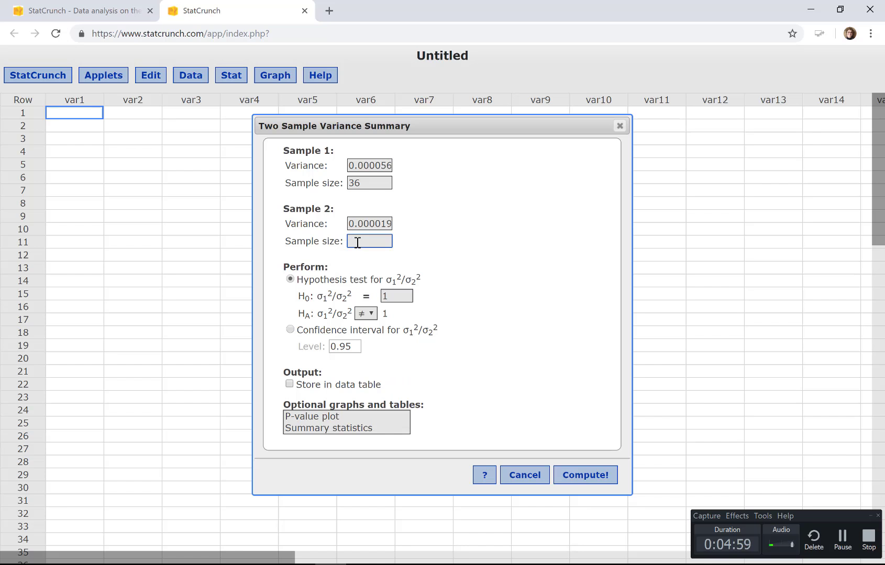
click(357, 242)
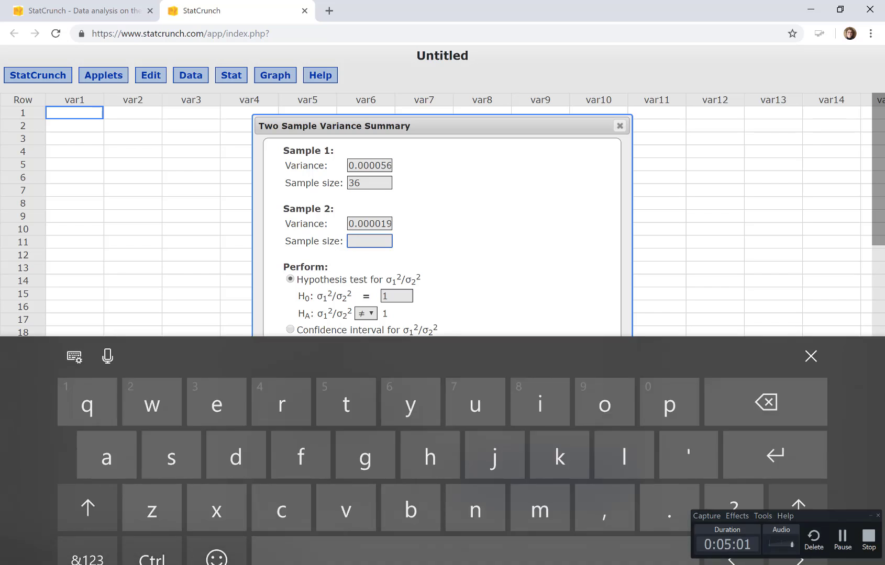
click(88, 558)
text(36)
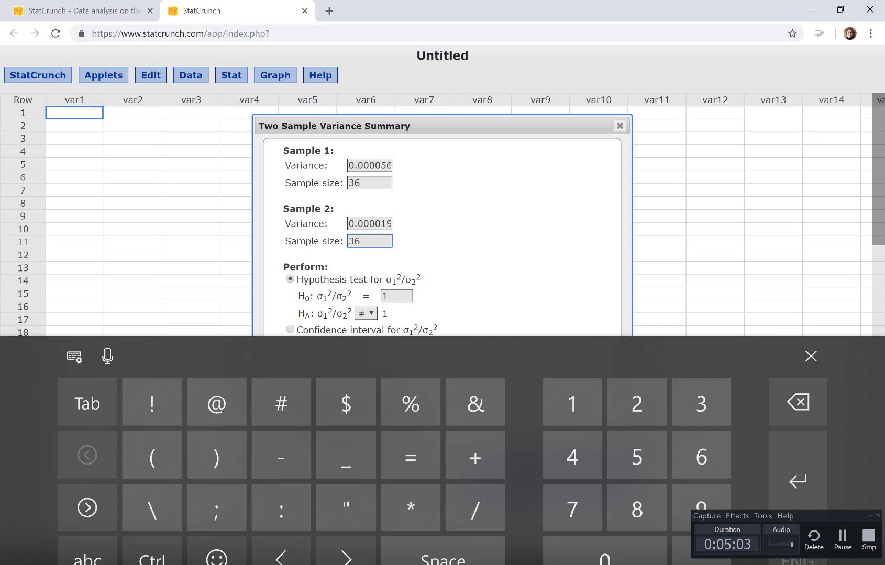
click(811, 356)
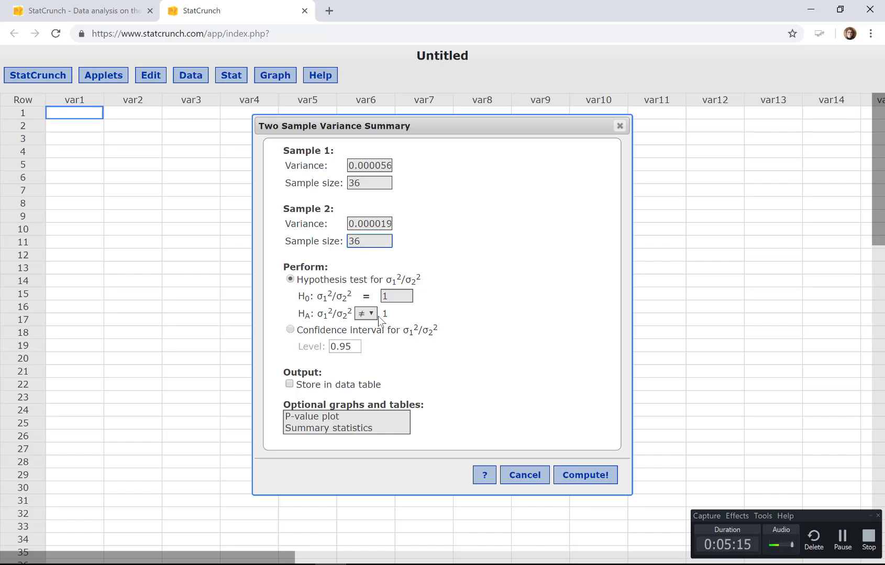
click(582, 477)
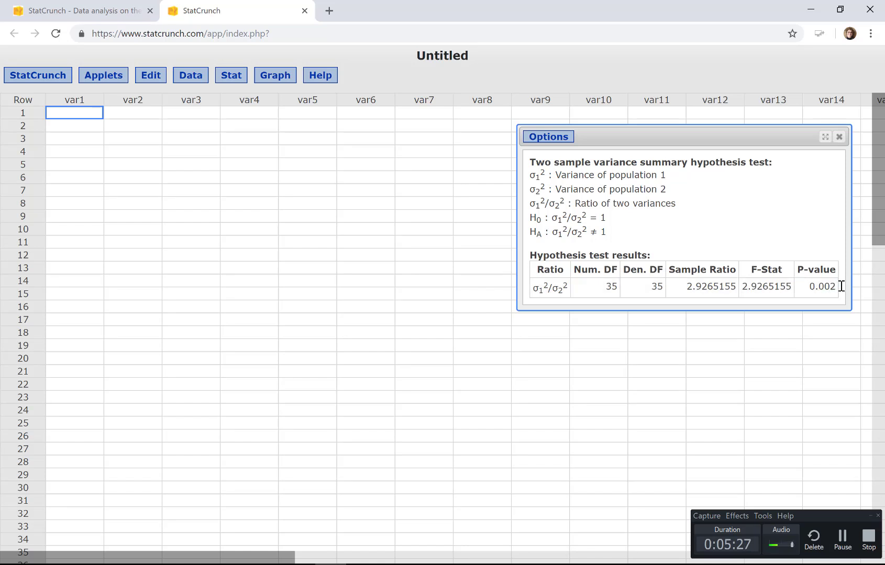
Copy the StatCrunch hypothesis test output via Options > Copy and return to the Whiteboard notes.
click(542, 139)
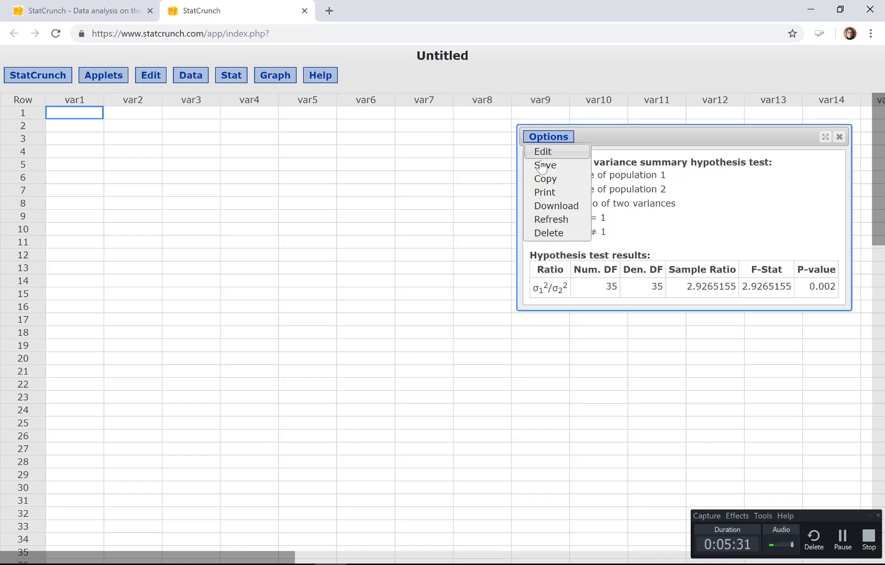
click(545, 179)
mouse_move(425, 564)
click(426, 515)
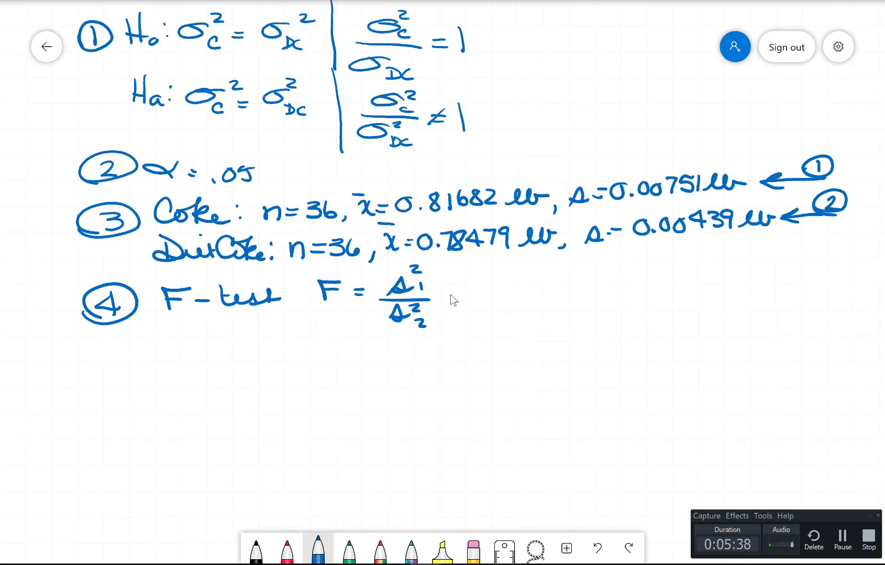
right_click(451, 296)
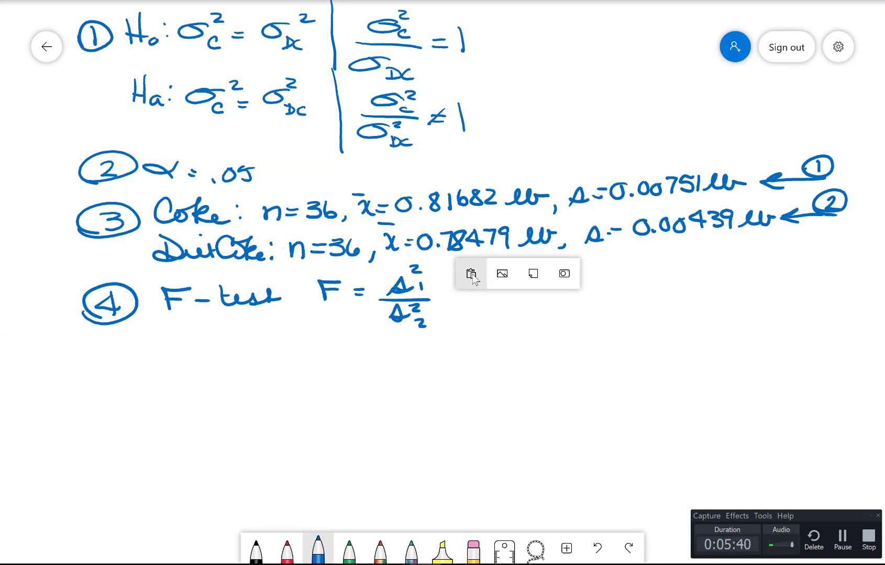
click(471, 275)
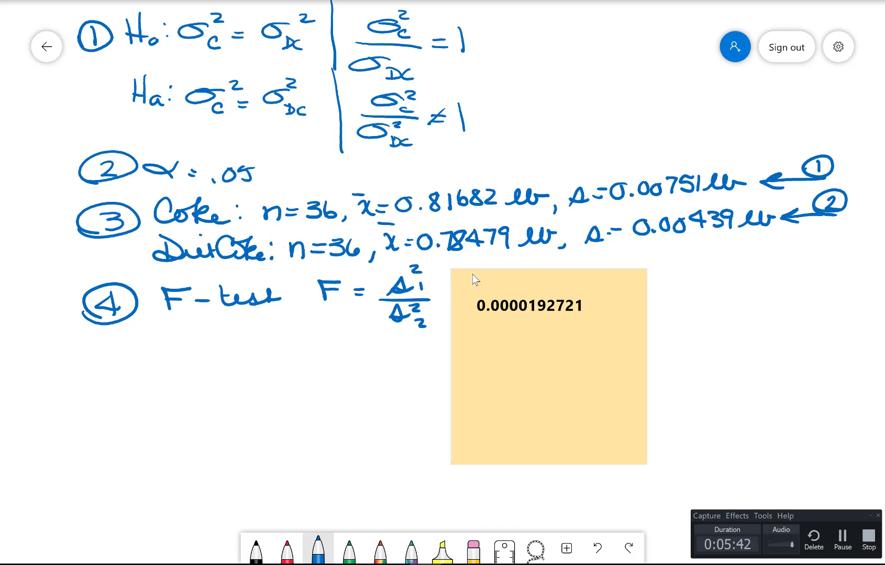
click(473, 274)
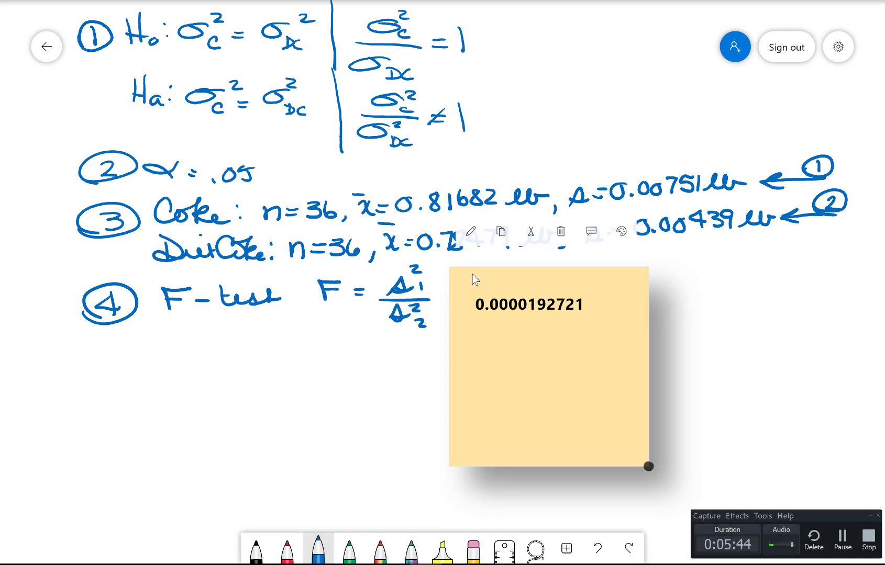
click(533, 231)
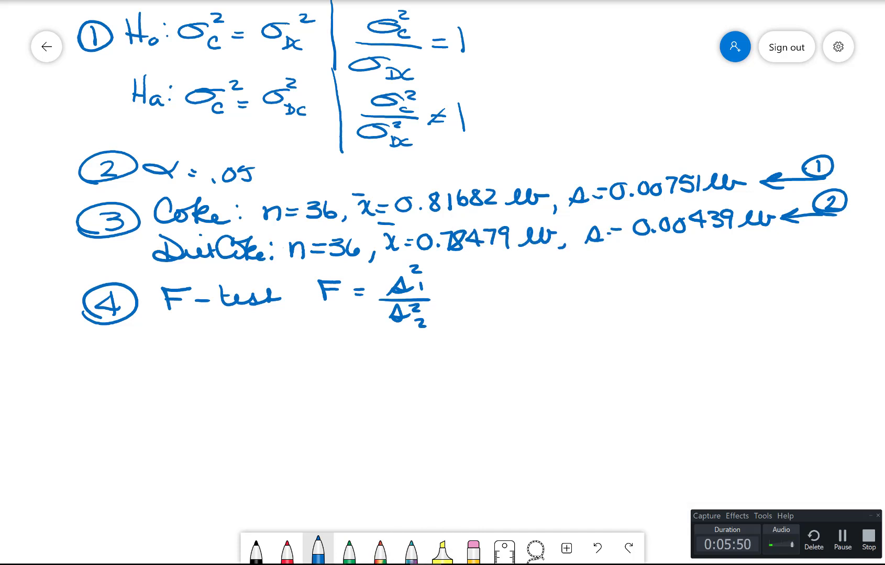
Return to StatCrunch, dismiss the copy-output help, and bring Snipping Tool forward.
key(alt+Tab)
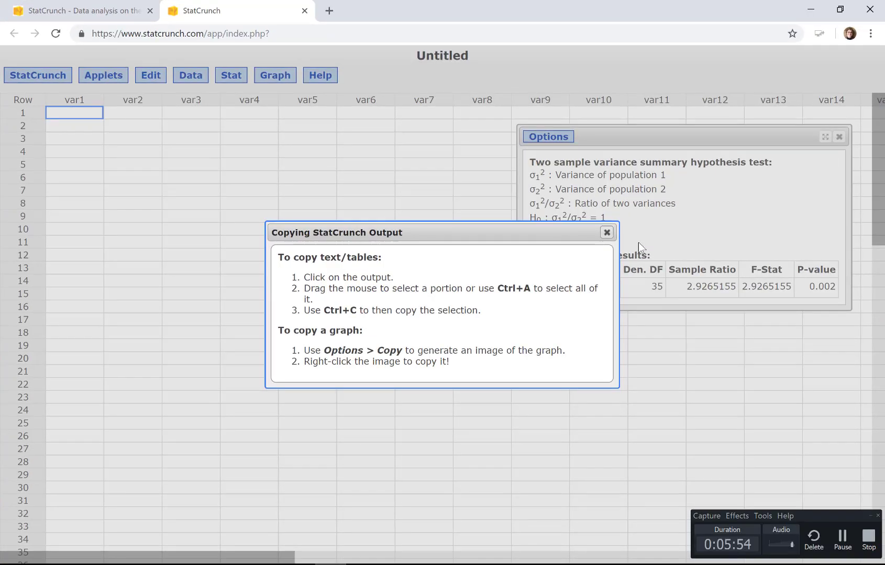
click(607, 232)
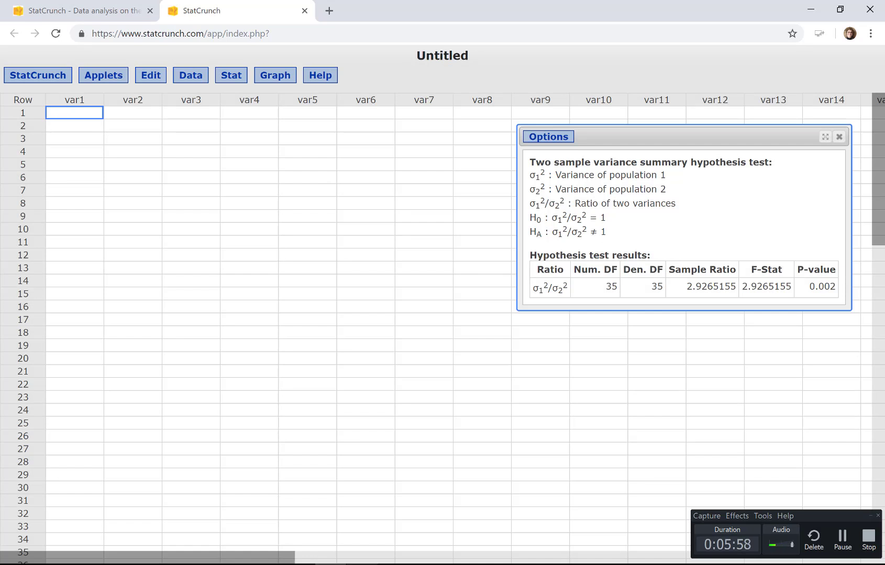
click(362, 564)
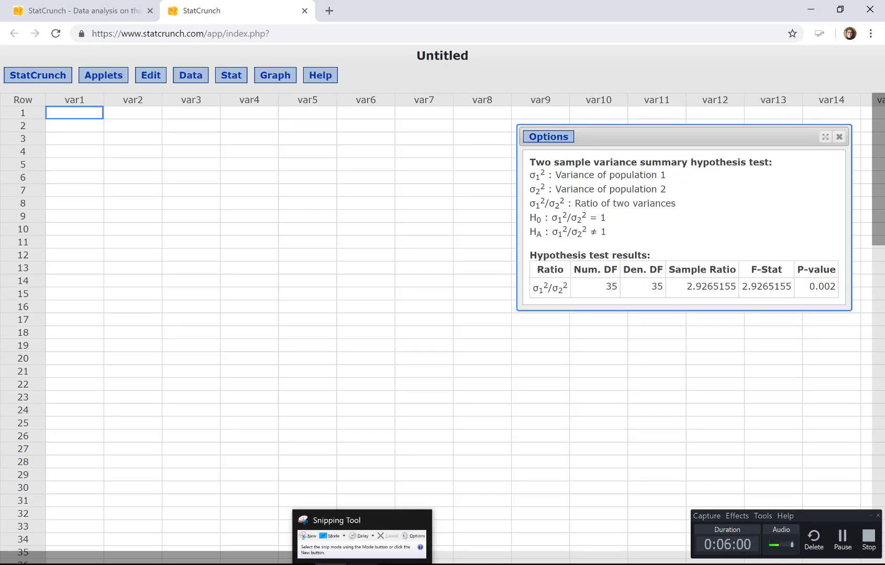
click(362, 564)
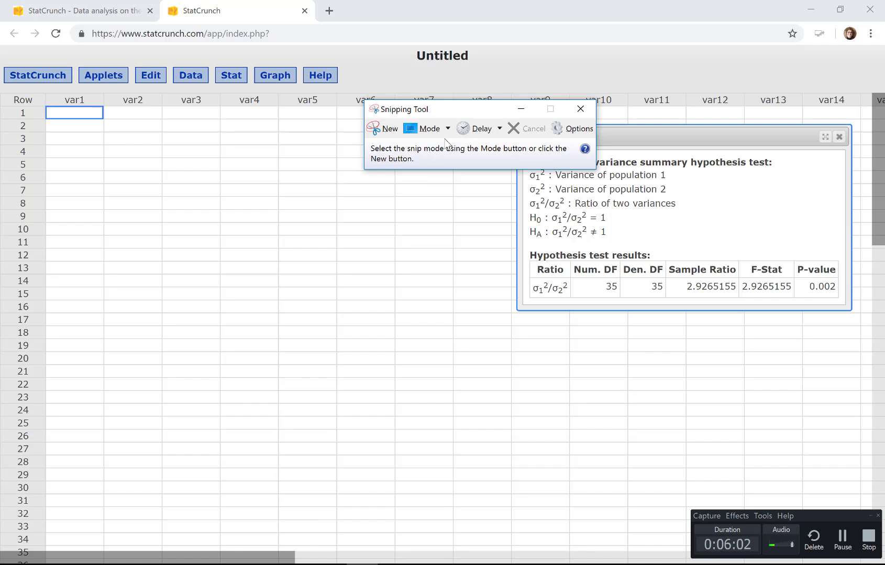
Snip the Hypothesis test results table and copy the captured image.
click(382, 130)
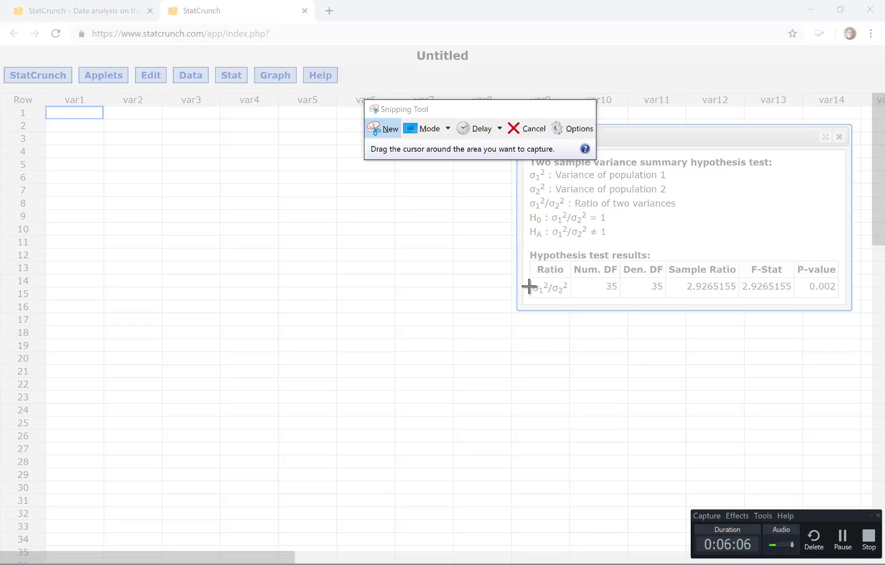
drag(516, 242, 849, 311)
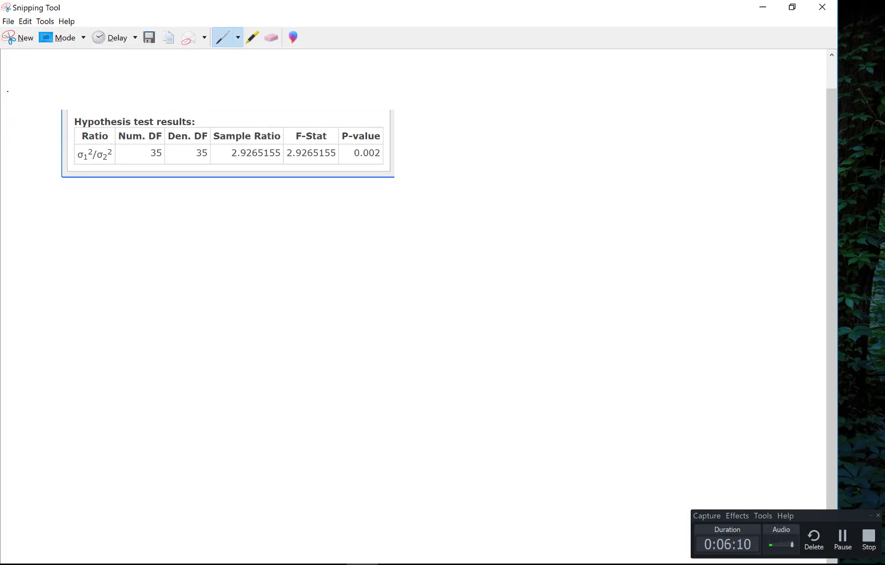
right_click(231, 158)
click(208, 179)
Paste the results table image onto the Whiteboard canvas near step 4.
key(alt+Tab)
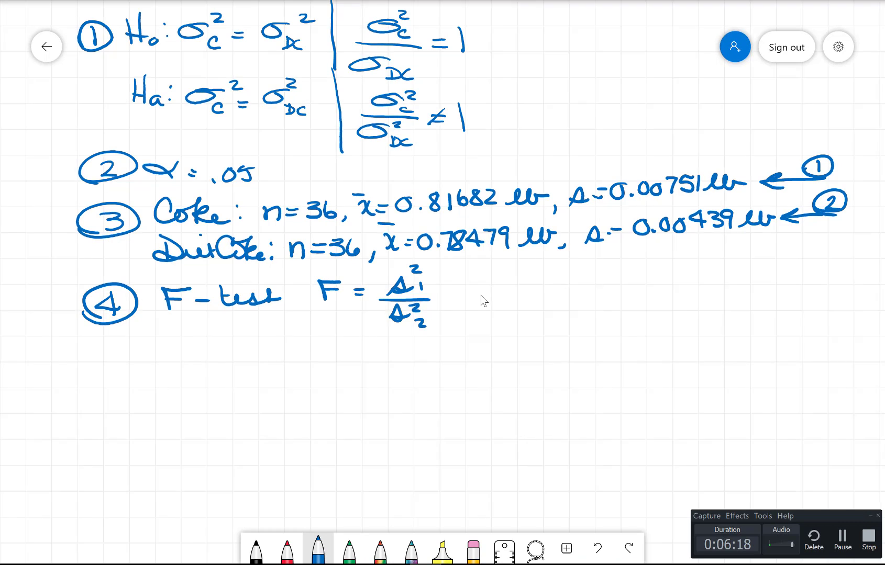
scroll(486, 302, down, 2)
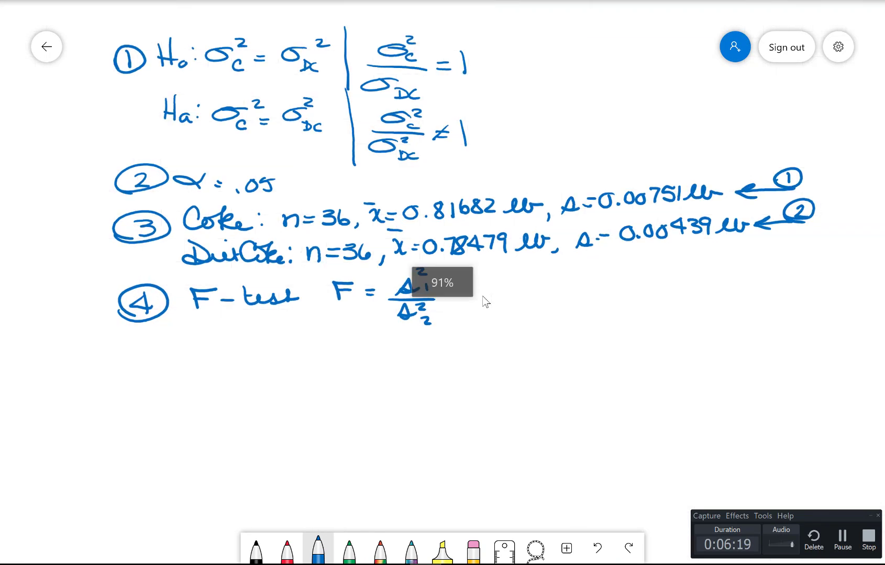
right_click(513, 306)
click(530, 280)
Move and enlarge the table beside the F formula, then begin inking 'P-value' below it.
drag(513, 310, 555, 297)
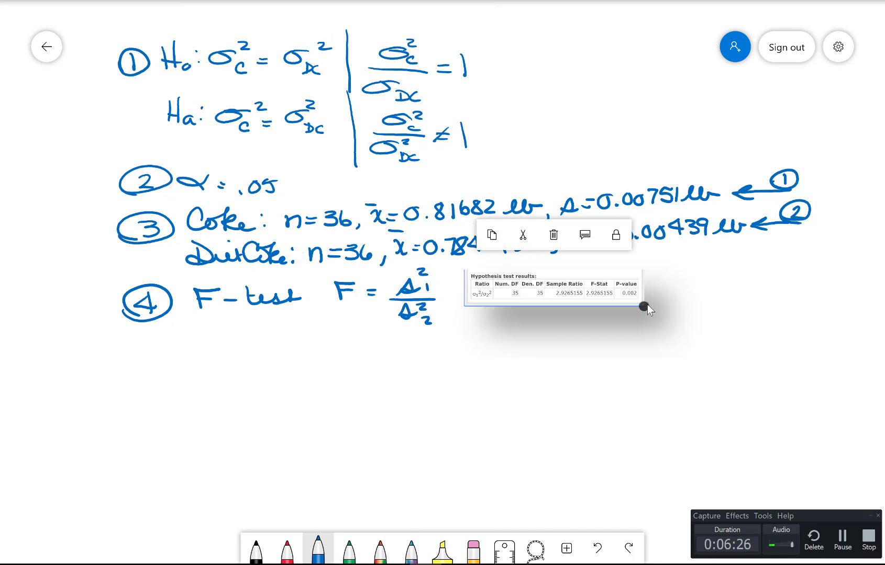
drag(643, 307, 701, 317)
drag(545, 299, 619, 299)
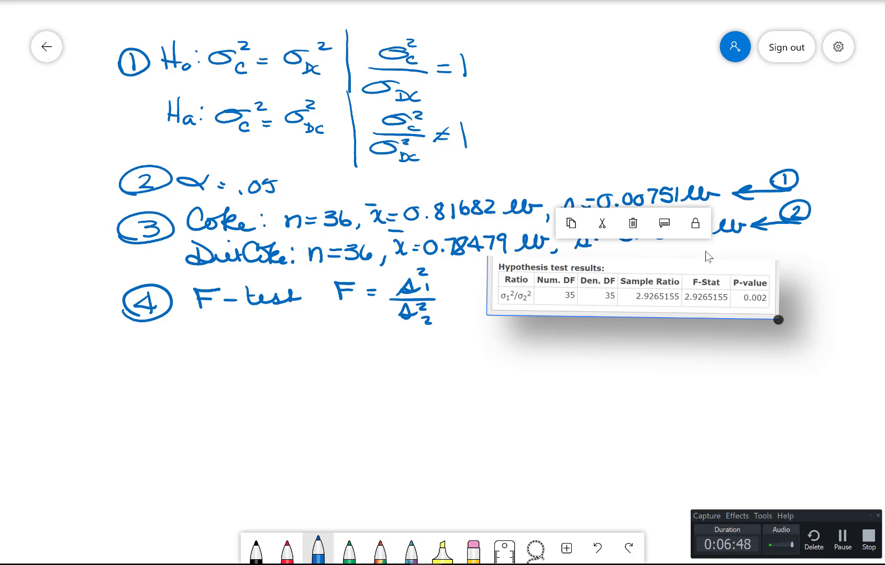
mouse_move(182, 333)
mouse_down()
mouse_move(182, 356)
mouse_move(195, 342)
mouse_move(228, 335)
mouse_move(351, 346)
mouse_up()
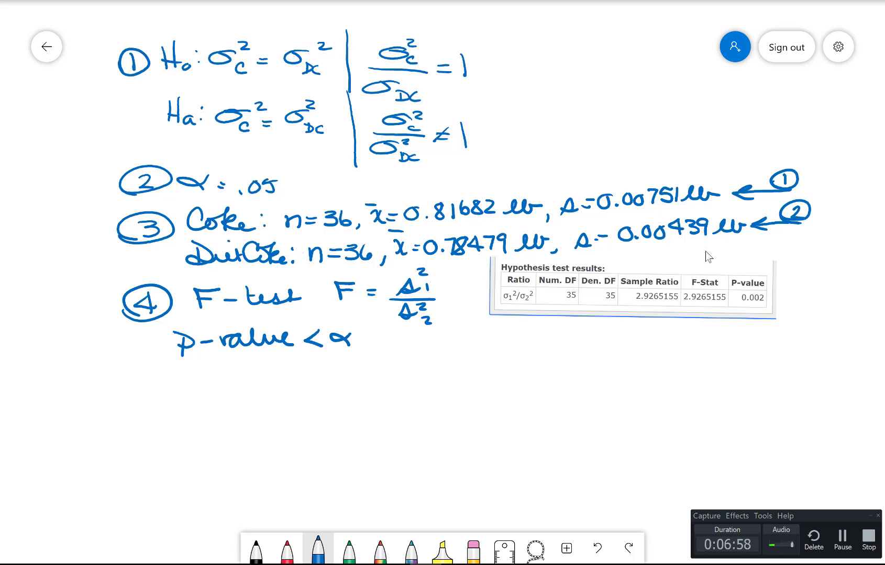
Finish step 4 with 'S.S.' after 'p-value < α' and write '.002 < .05' beneath.
mouse_move(388, 327)
mouse_down()
mouse_move(373, 346)
mouse_move(390, 346)
mouse_up()
click(391, 345)
click(414, 346)
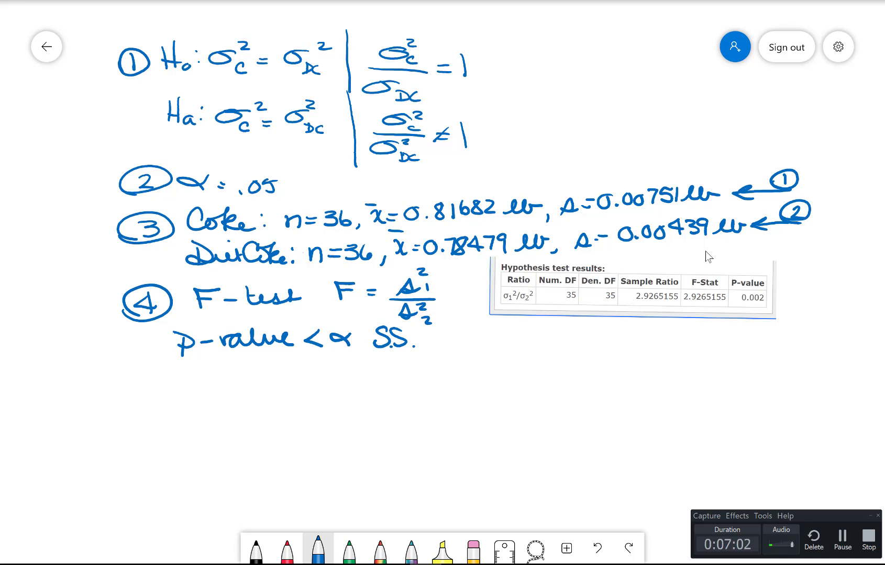
mouse_move(219, 364)
mouse_down()
mouse_move(213, 370)
mouse_move(221, 364)
mouse_up()
mouse_move(236, 363)
mouse_down()
mouse_move(228, 370)
mouse_move(235, 363)
mouse_up()
drag(242, 363, 259, 371)
mouse_move(309, 360)
mouse_down()
mouse_move(310, 374)
mouse_move(336, 363)
mouse_move(345, 374)
mouse_up()
click(325, 371)
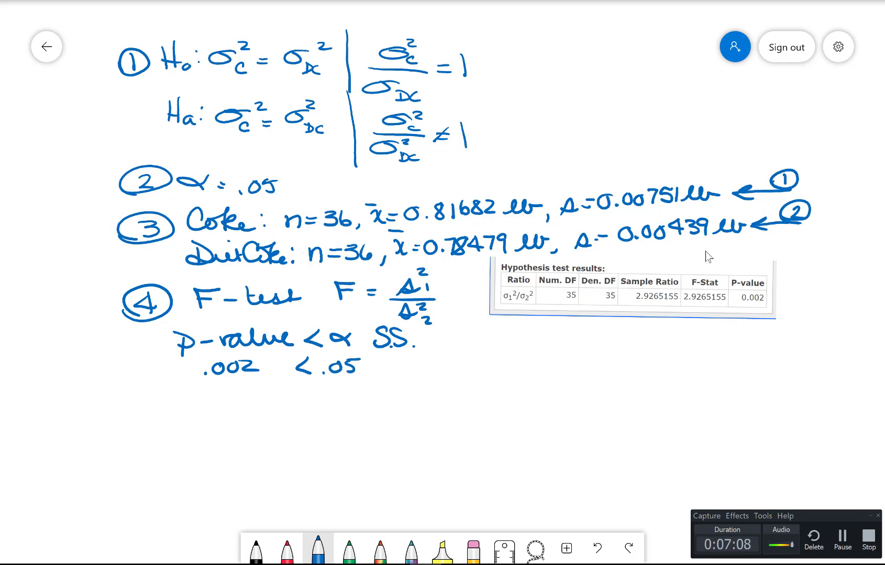
Write step 5 as a circled 5 with 'Reject Ho.', then start a circled 6.
mouse_move(153, 393)
mouse_down()
mouse_move(144, 394)
mouse_move(140, 413)
mouse_move(133, 387)
mouse_up()
drag(189, 391, 193, 415)
mouse_move(174, 390)
mouse_down()
mouse_move(191, 411)
mouse_move(205, 394)
mouse_move(205, 413)
mouse_up()
drag(208, 407, 229, 414)
mouse_move(239, 399)
mouse_down()
mouse_move(223, 425)
mouse_move(265, 411)
mouse_up()
drag(274, 397, 277, 410)
drag(267, 404, 297, 407)
mouse_move(309, 385)
mouse_down()
mouse_move(308, 408)
mouse_move(317, 397)
mouse_up()
mouse_move(324, 399)
mouse_down()
mouse_move(319, 412)
mouse_move(329, 402)
mouse_up()
drag(337, 408, 340, 409)
drag(148, 443, 145, 456)
mouse_move(127, 457)
mouse_down()
mouse_move(141, 471)
mouse_move(124, 451)
mouse_move(138, 435)
mouse_up()
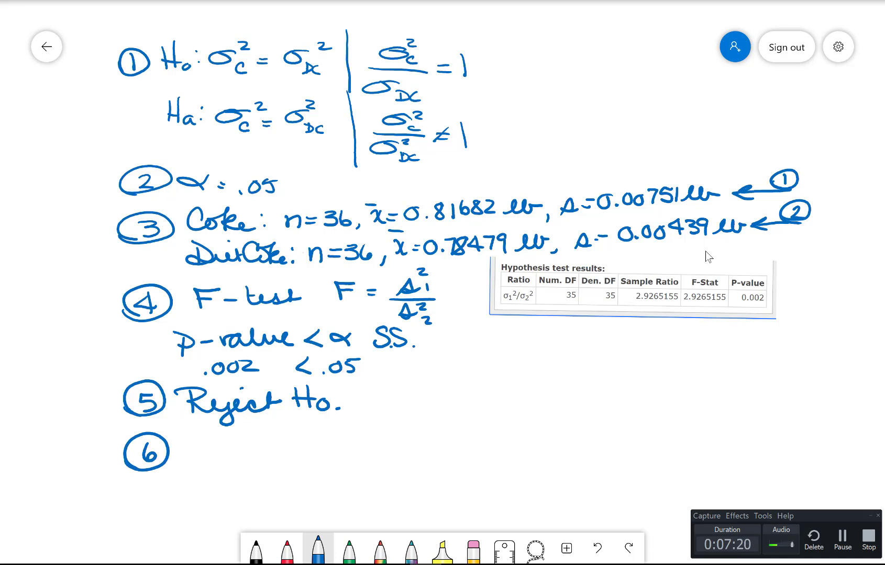
Write 'These data suggest that the variation in' beside the circled 6.
mouse_move(200, 431)
mouse_down()
mouse_move(195, 457)
mouse_move(174, 459)
mouse_move(208, 447)
mouse_move(213, 454)
mouse_move(288, 455)
mouse_move(288, 440)
mouse_move(311, 453)
mouse_move(326, 439)
mouse_move(358, 456)
mouse_up()
mouse_move(310, 440)
mouse_down()
mouse_move(431, 445)
mouse_move(426, 465)
mouse_move(442, 468)
mouse_move(469, 437)
mouse_move(479, 435)
mouse_move(481, 450)
mouse_move(503, 446)
mouse_move(517, 422)
mouse_up()
mouse_move(511, 428)
mouse_down()
mouse_move(518, 443)
mouse_move(543, 435)
mouse_move(552, 444)
mouse_up()
mouse_move(561, 424)
mouse_down()
mouse_move(565, 443)
mouse_move(566, 425)
mouse_move(591, 443)
mouse_up()
mouse_move(579, 430)
mouse_down()
mouse_move(604, 420)
mouse_move(631, 433)
mouse_move(648, 423)
mouse_move(652, 431)
mouse_move(669, 422)
mouse_move(679, 431)
mouse_move(679, 423)
mouse_move(722, 434)
mouse_up()
mouse_move(721, 428)
mouse_down()
mouse_move(760, 422)
mouse_move(777, 432)
mouse_move(731, 419)
mouse_up()
click(795, 424)
drag(793, 430, 812, 432)
drag(812, 432, 831, 433)
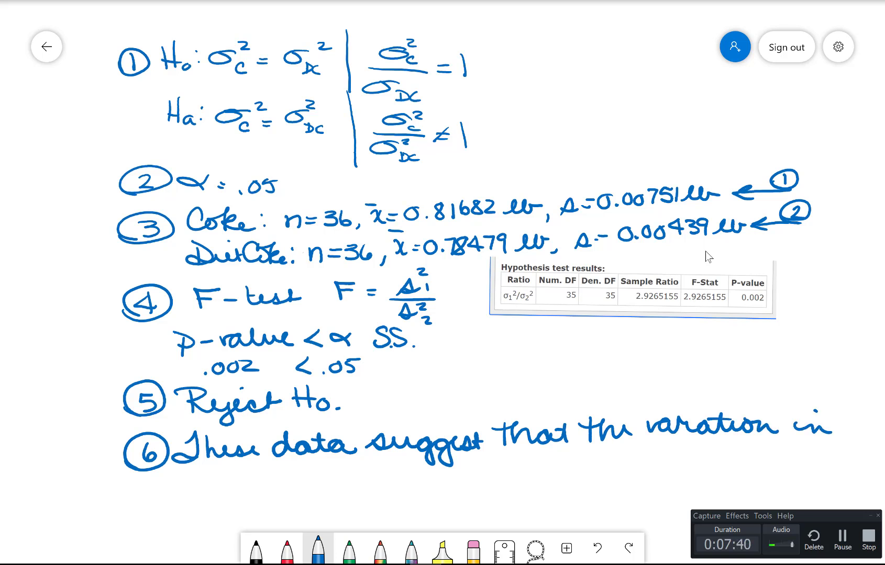
Continue on the next line with 'weights of Coke & Diet Coke is not the same.'.
mouse_move(136, 482)
mouse_down()
mouse_move(196, 484)
mouse_move(207, 471)
mouse_move(235, 487)
mouse_move(271, 468)
mouse_move(268, 498)
mouse_up()
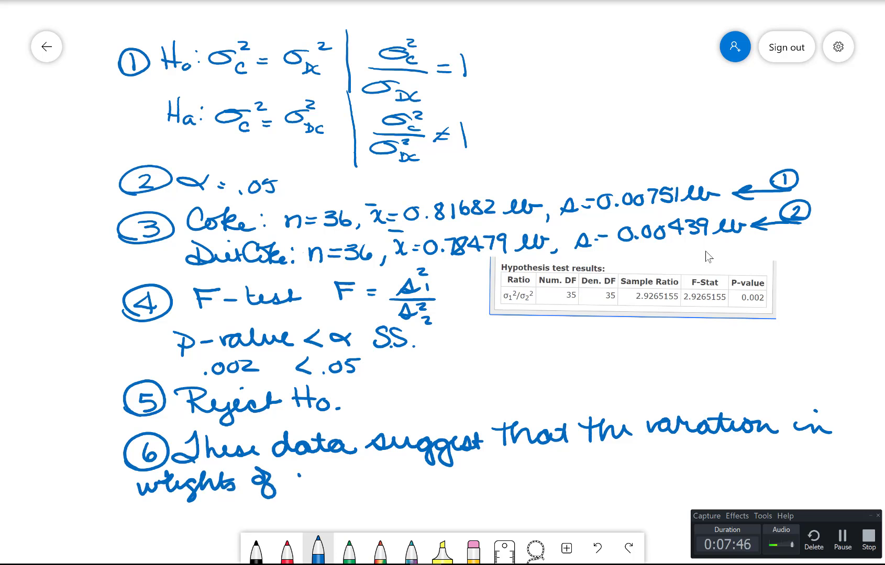
mouse_move(304, 467)
mouse_down()
mouse_move(310, 486)
mouse_move(325, 477)
mouse_move(357, 484)
mouse_move(378, 469)
mouse_move(370, 485)
mouse_move(413, 481)
mouse_up()
drag(422, 473, 448, 479)
drag(449, 480, 451, 462)
mouse_move(444, 472)
mouse_down()
mouse_move(510, 474)
mouse_move(526, 455)
mouse_move(539, 471)
mouse_move(583, 473)
mouse_move(623, 466)
mouse_move(633, 454)
mouse_move(653, 469)
mouse_move(651, 455)
mouse_up()
mouse_move(659, 448)
mouse_down()
mouse_move(676, 465)
mouse_move(686, 458)
mouse_move(701, 466)
mouse_move(767, 466)
mouse_up()
drag(773, 464, 774, 465)
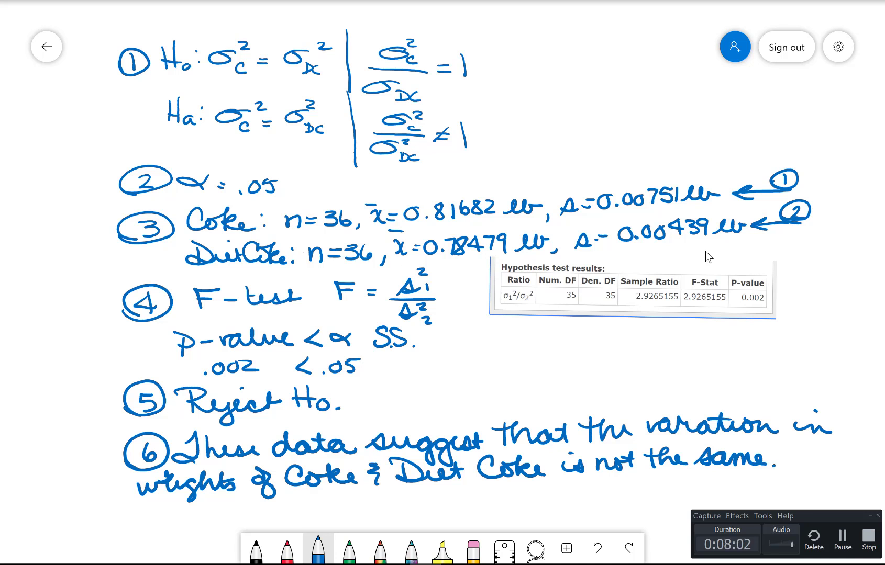